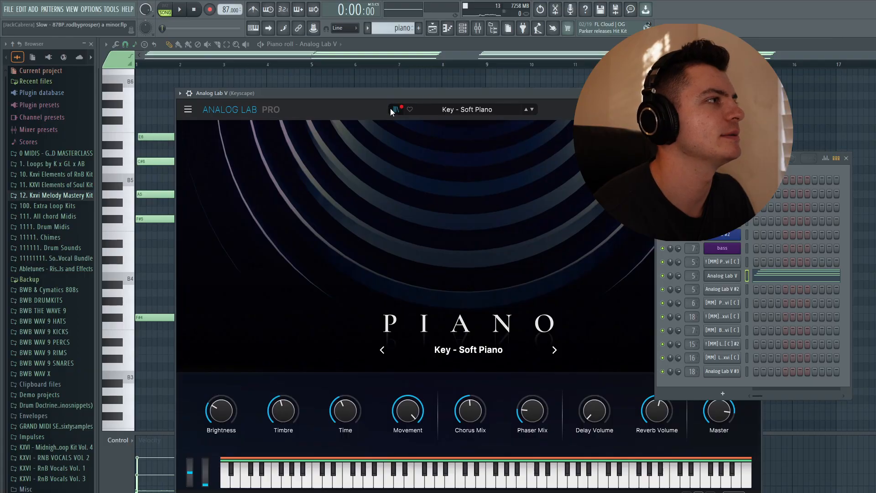
- Show the sound bank holding the Key - Soft Piano preset in Analog Lab's browser, and close the plugin window
{"action": "left_click", "coordinate": [393, 109]}
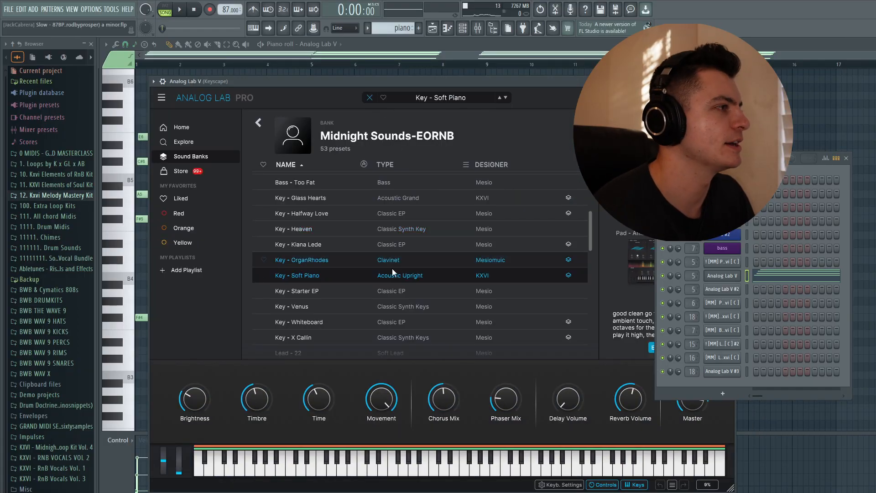
{"action": "left_click", "coordinate": [728, 83]}
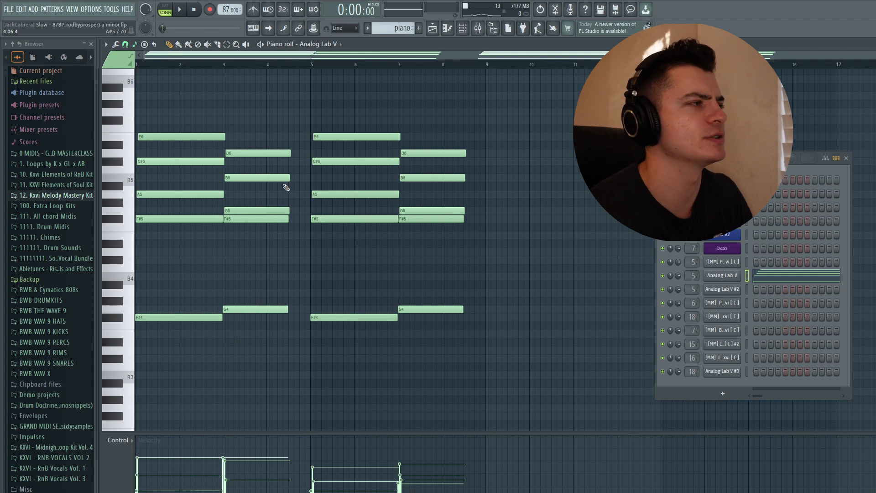
- Try the F#5 notes of the second and fourth piano chords one octave higher, and play the original chords
{"action": "key", "text": "ctrl+Up"}
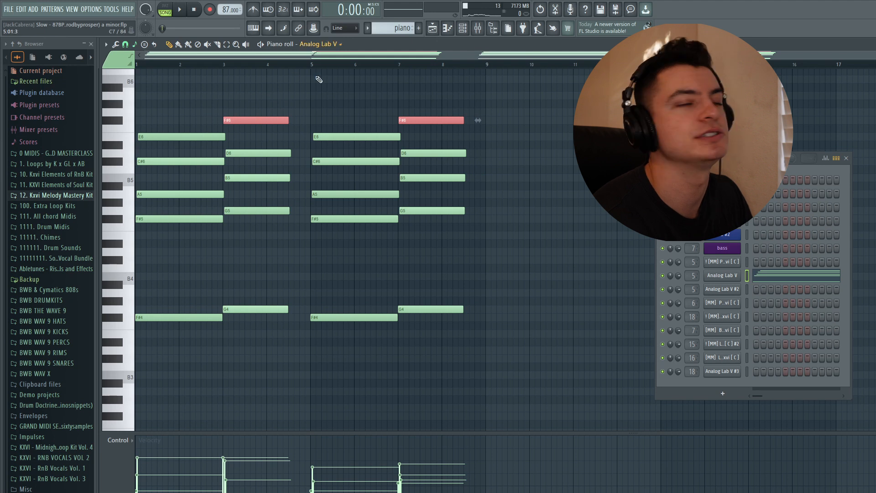
{"action": "key", "text": "space"}
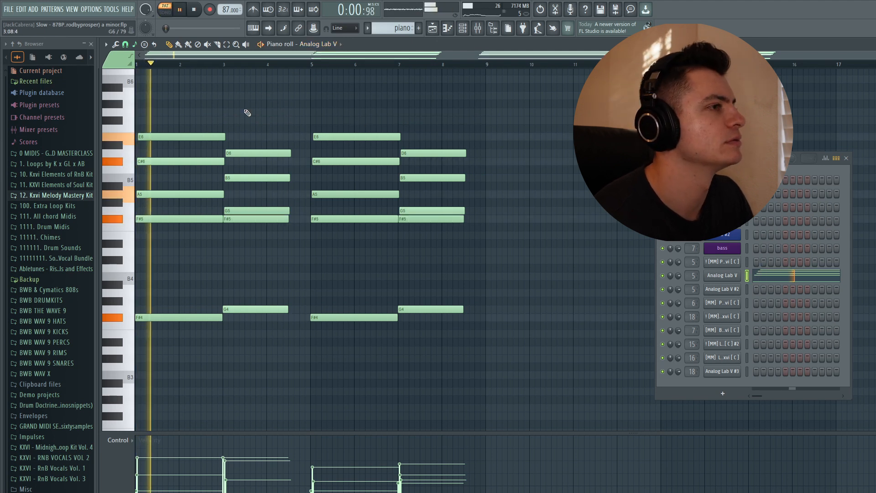
{"action": "key", "text": "space"}
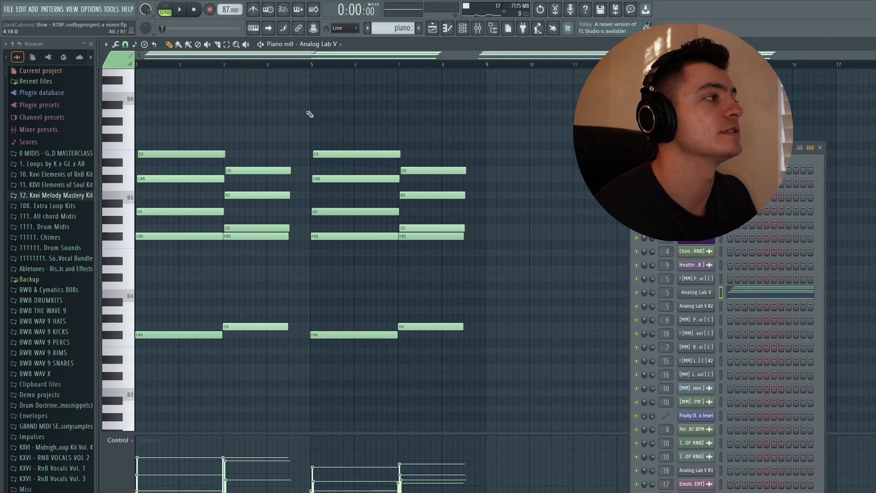
- Highlight the second and fourth chords of the piano pattern, and the F#5 and G5 notes in the first two chords
{"action": "left_click_drag", "start_coordinate": [288, 142], "coordinate": [293, 363]}
{"action": "left_click_drag", "start_coordinate": [454, 338], "coordinate": [439, 150]}
{"action": "key", "text": "ctrl+d"}
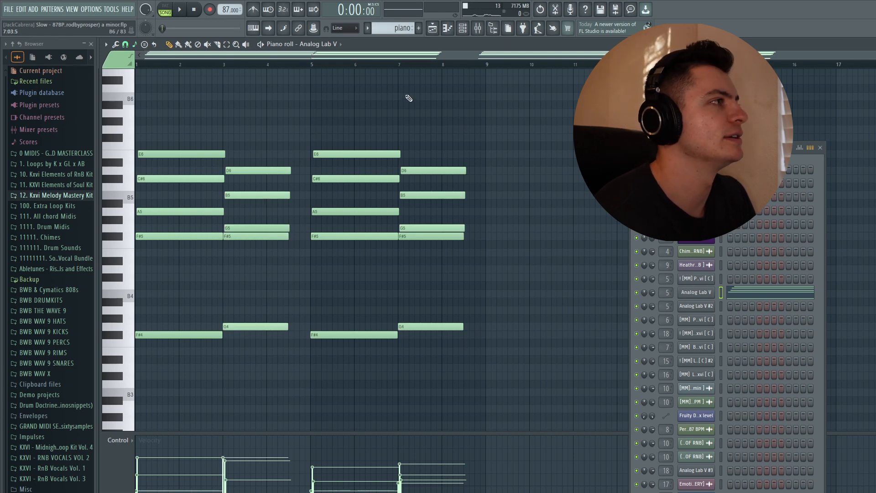
{"action": "scroll", "coordinate": [425, 300], "scroll_direction": "down", "scroll_amount": 1}
{"action": "left_click_drag", "start_coordinate": [452, 345], "coordinate": [135, 274]}
{"action": "left_click", "coordinate": [217, 209], "text": "ctrl"}
{"action": "left_click", "coordinate": [238, 206], "text": "ctrl+shift"}
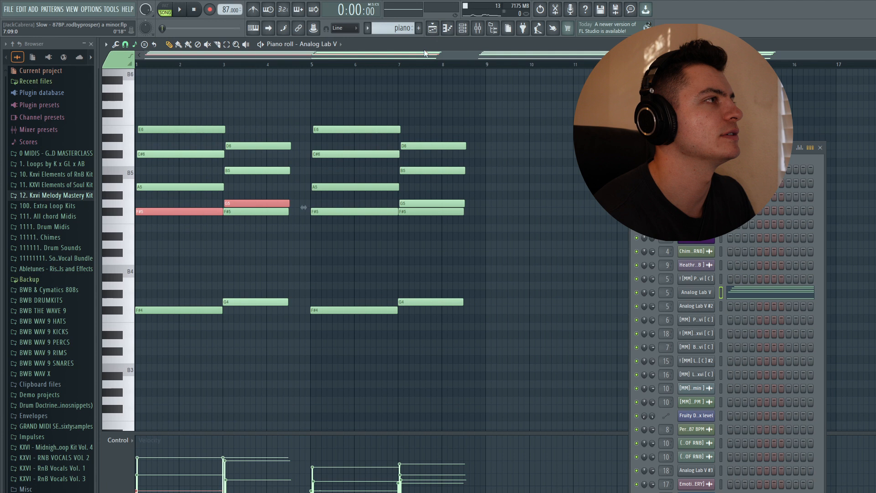
- View the Analog Lab V #2 notes of the piano #2 pattern in the piano roll and return to the playlist
{"action": "left_click", "coordinate": [433, 28]}
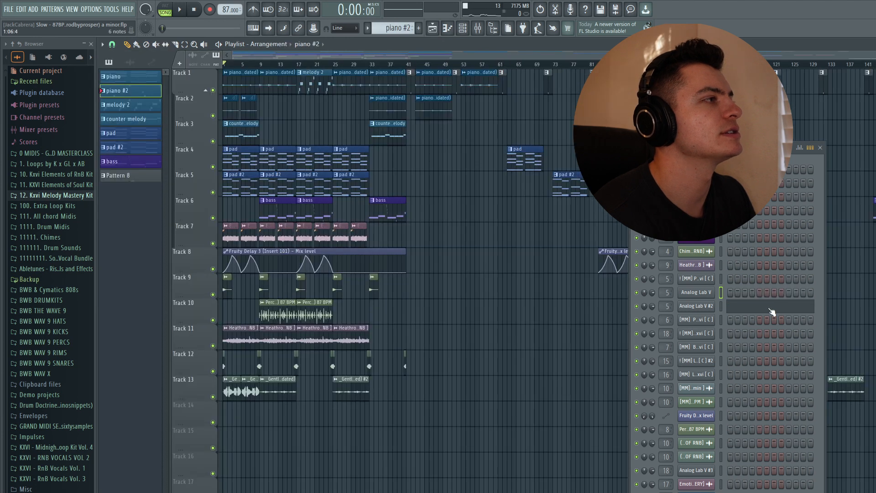
{"action": "left_click", "coordinate": [771, 312]}
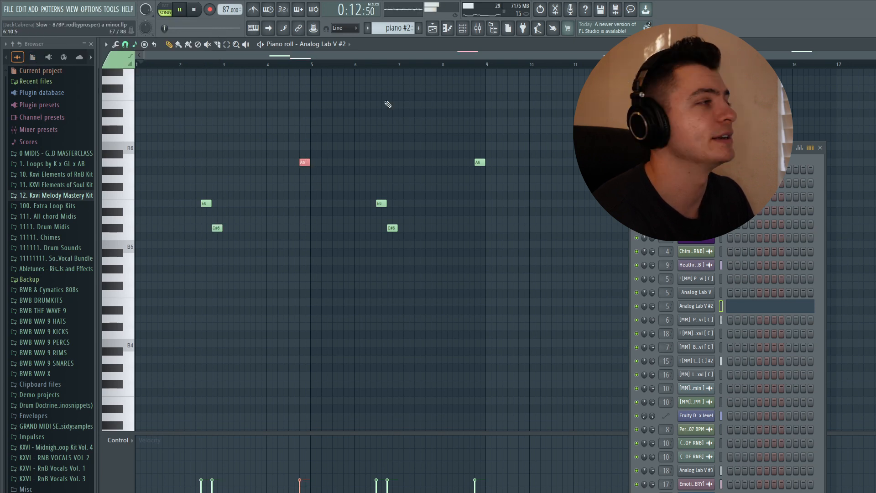
{"action": "left_click", "coordinate": [429, 32]}
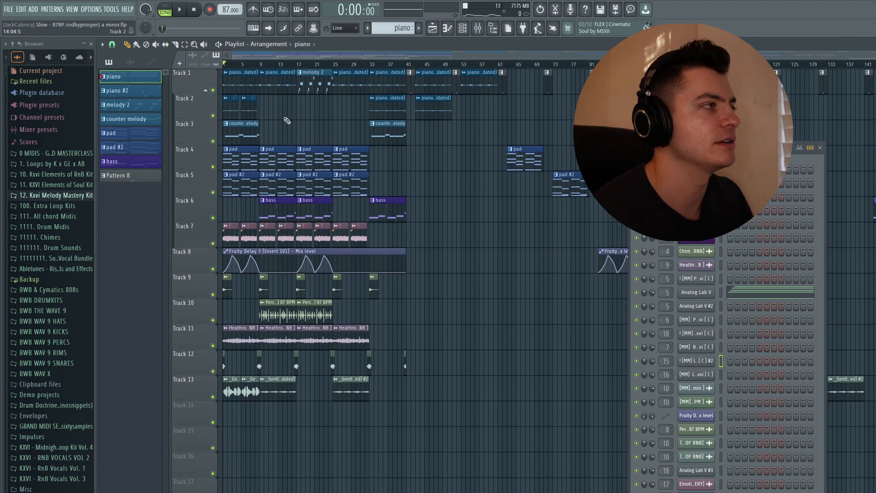
- Select the counter melody pattern and solo its playlist track, Track 3
{"action": "left_click", "coordinate": [223, 110]}
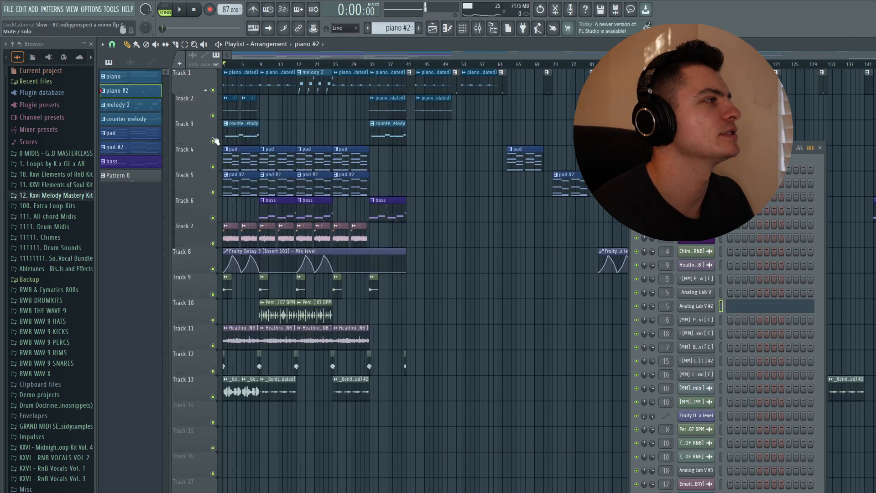
{"action": "left_click", "coordinate": [151, 107]}
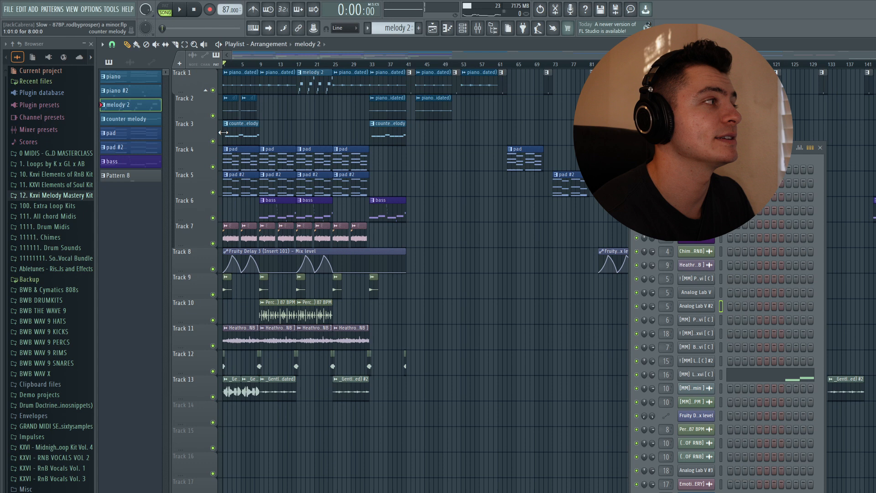
{"action": "left_click", "coordinate": [151, 119]}
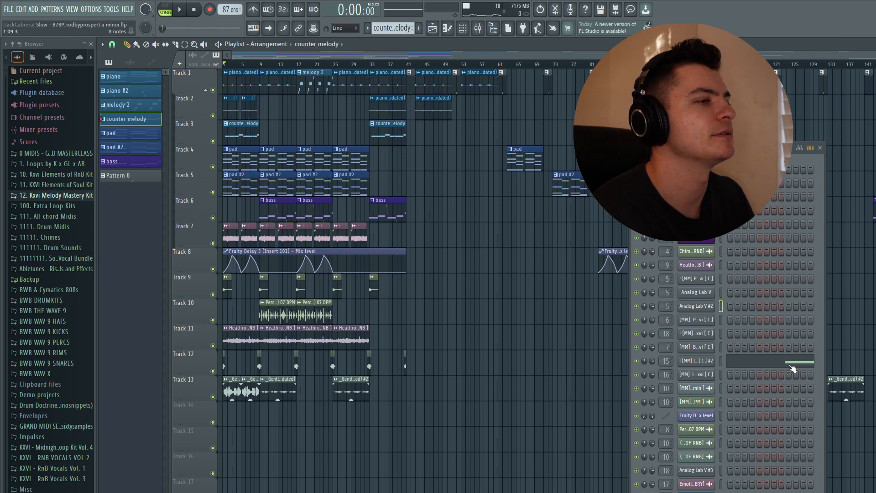
{"action": "left_click", "coordinate": [212, 116], "text": "ctrl"}
{"action": "left_click", "coordinate": [213, 142], "text": "ctrl"}
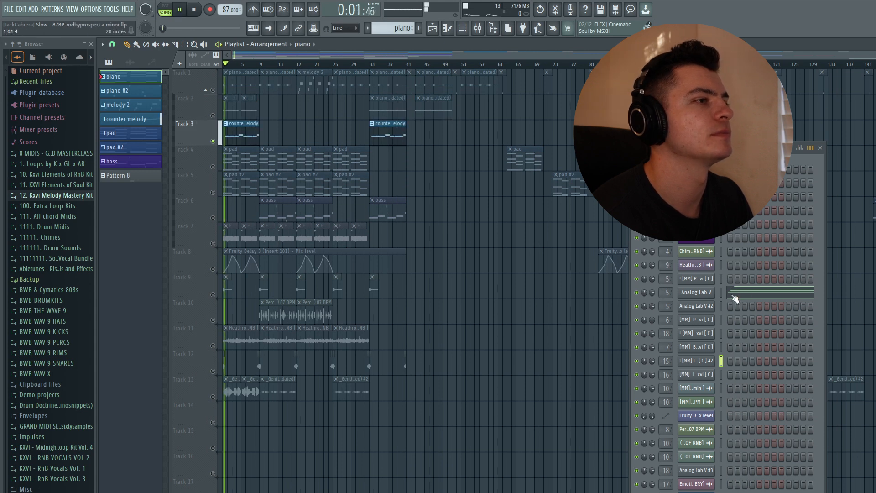
- View the channel settings of the counter melody's Lead - Simple Tone sound, close them and stop playback
{"action": "left_click", "coordinate": [703, 361]}
{"action": "left_click_drag", "start_coordinate": [257, 165], "coordinate": [344, 215]}
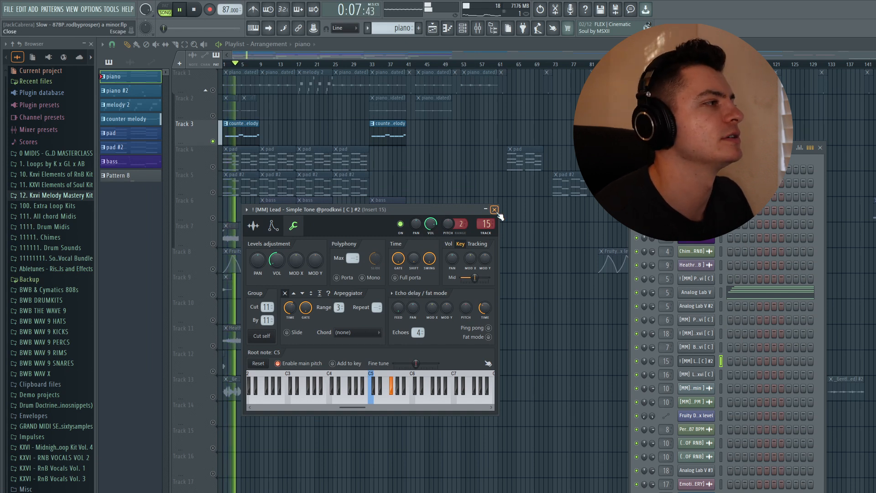
{"action": "left_click", "coordinate": [494, 209]}
{"action": "key", "text": "space"}
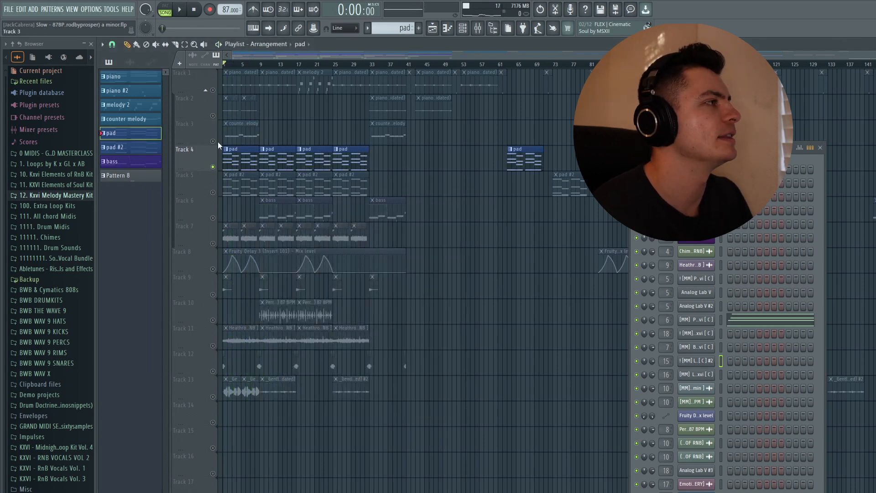
- Solo Track 3 again and open the counter melody pattern's Lead - Simple Tone notes in the piano roll
{"action": "left_click", "coordinate": [197, 137]}
{"action": "left_click", "coordinate": [136, 121]}
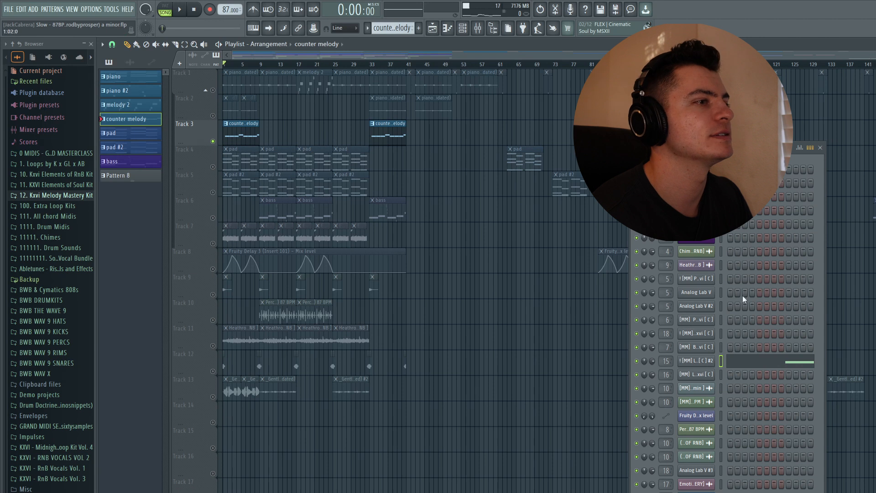
{"action": "left_click", "coordinate": [772, 362]}
- Highlight the three F#5 notes and the G5 note that form the counter melody's first phrase
{"action": "left_click_drag", "start_coordinate": [189, 248], "coordinate": [272, 283]}
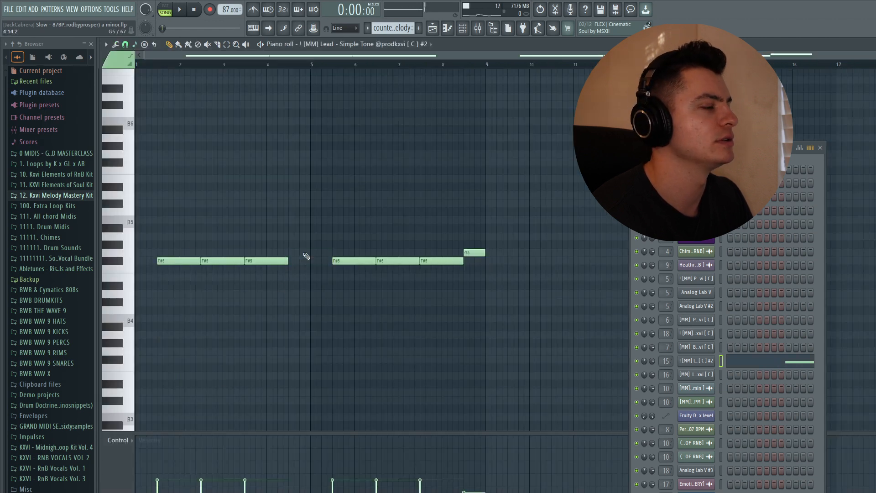
{"action": "left_click_drag", "start_coordinate": [159, 247], "coordinate": [324, 282]}
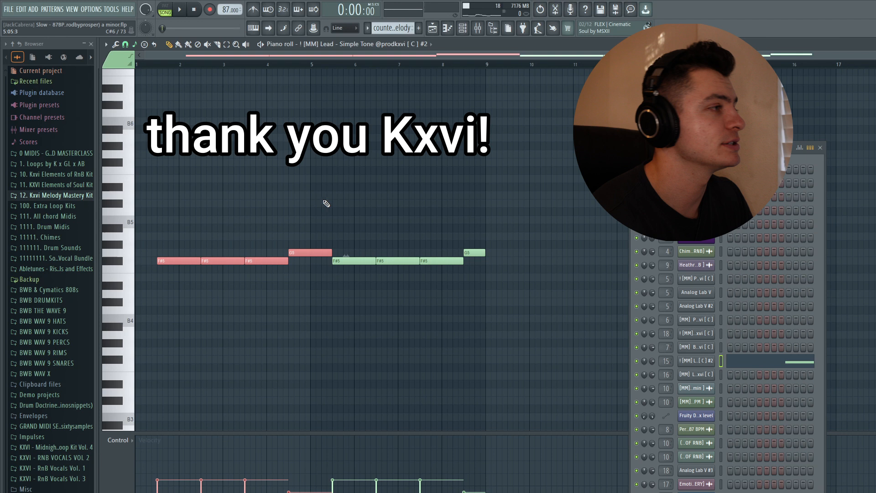
{"action": "key", "text": "ctrl+d"}
{"action": "left_click_drag", "start_coordinate": [165, 242], "coordinate": [304, 273]}
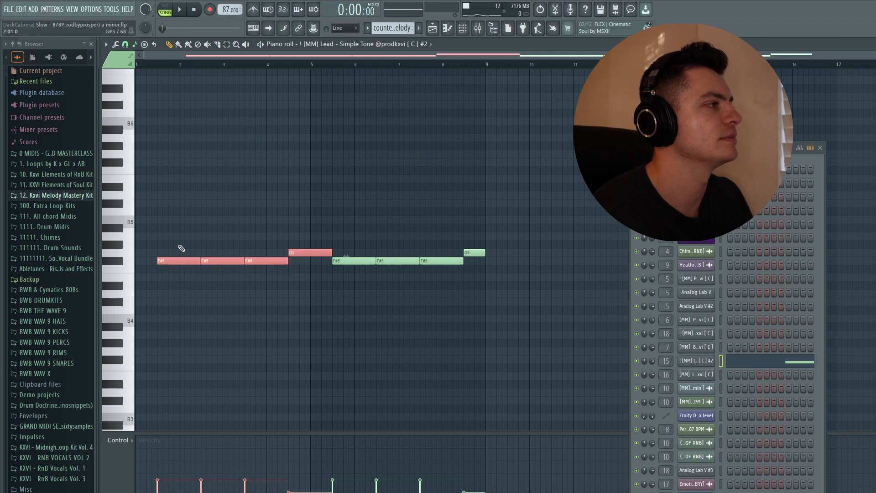
{"action": "left_click_drag", "start_coordinate": [177, 242], "coordinate": [281, 280]}
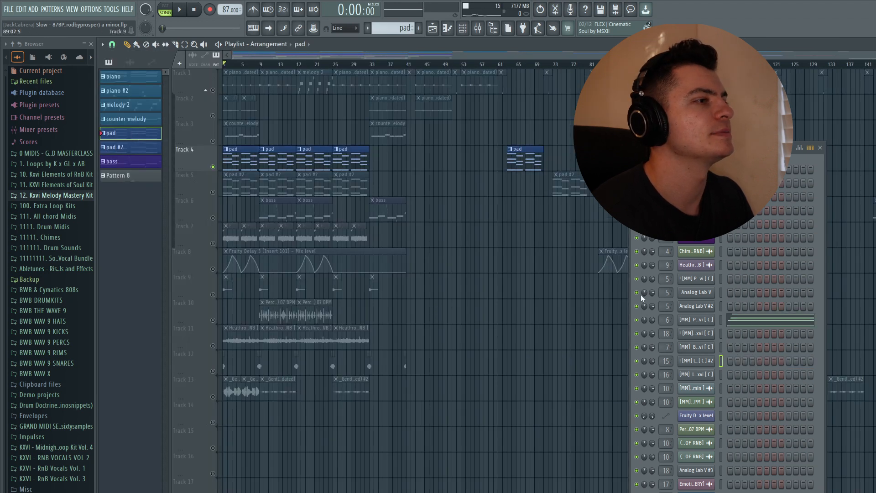
- View the Pad - Malibu channel settings and examine the pad pattern's chords in the piano roll during playback
{"action": "left_click", "coordinate": [700, 323]}
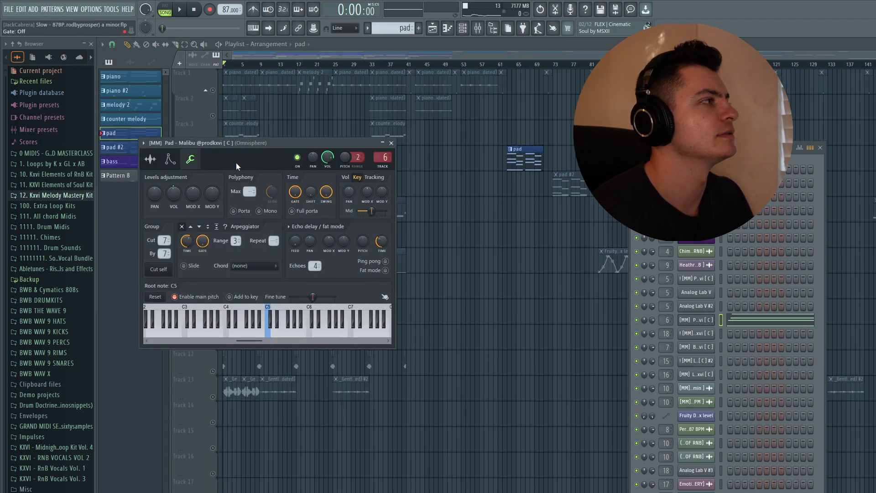
{"action": "left_click_drag", "start_coordinate": [178, 143], "coordinate": [218, 169]}
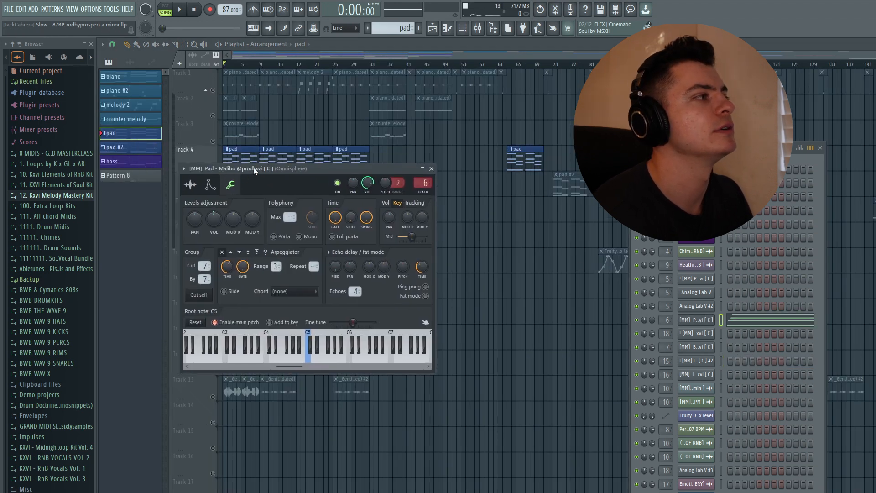
{"action": "key", "text": "F7"}
{"action": "key", "text": "space"}
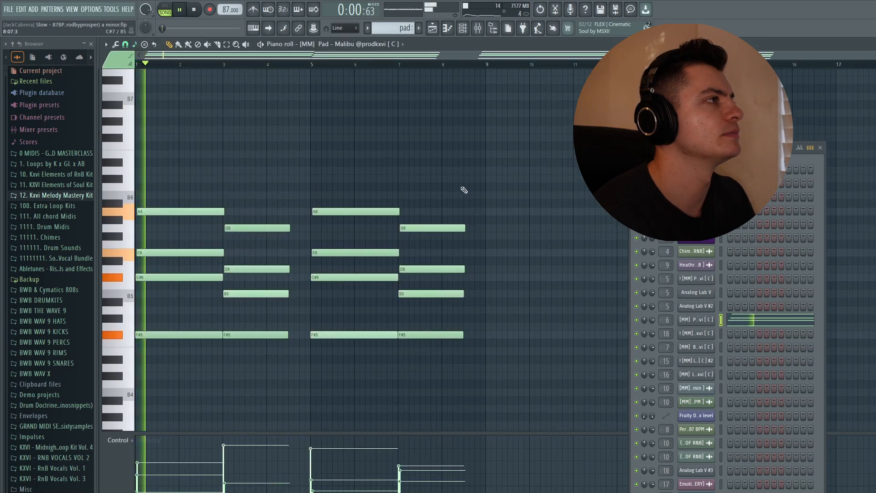
{"action": "left_click", "coordinate": [432, 28]}
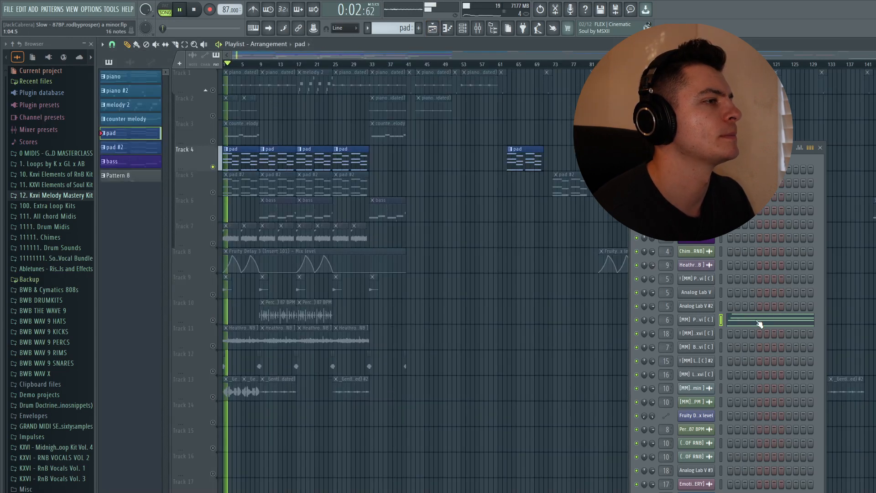
{"action": "left_click", "coordinate": [779, 319]}
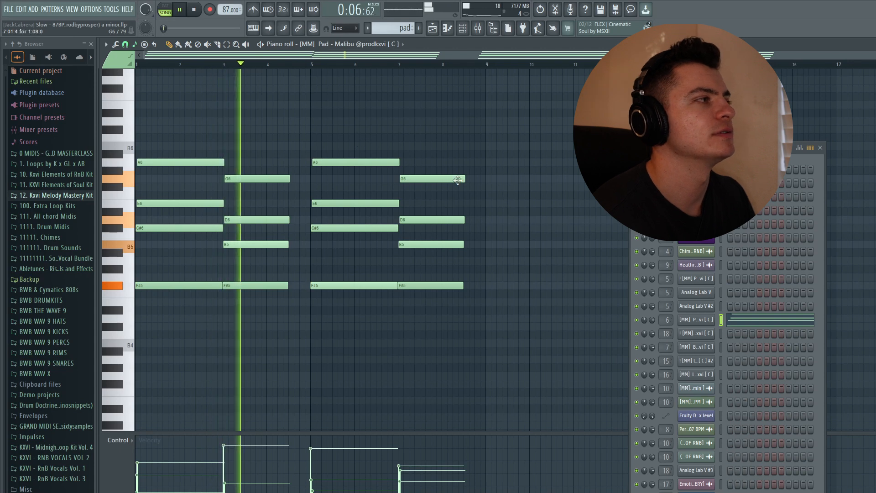
- Try the pad chords' top A6 and G6 notes one octave lower, comparing them with the original octave
{"action": "left_click_drag", "start_coordinate": [458, 179], "coordinate": [198, 132]}
{"action": "key", "text": "ctrl+Down"}
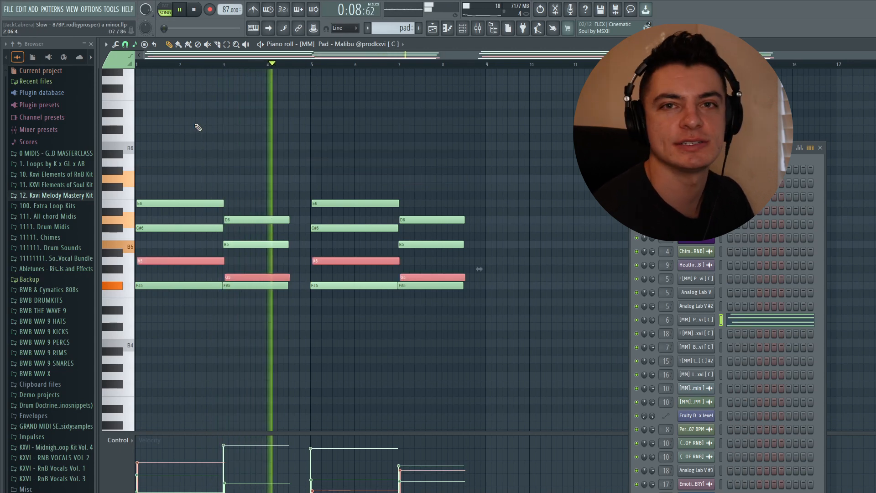
{"action": "key", "text": "ctrl+Up"}
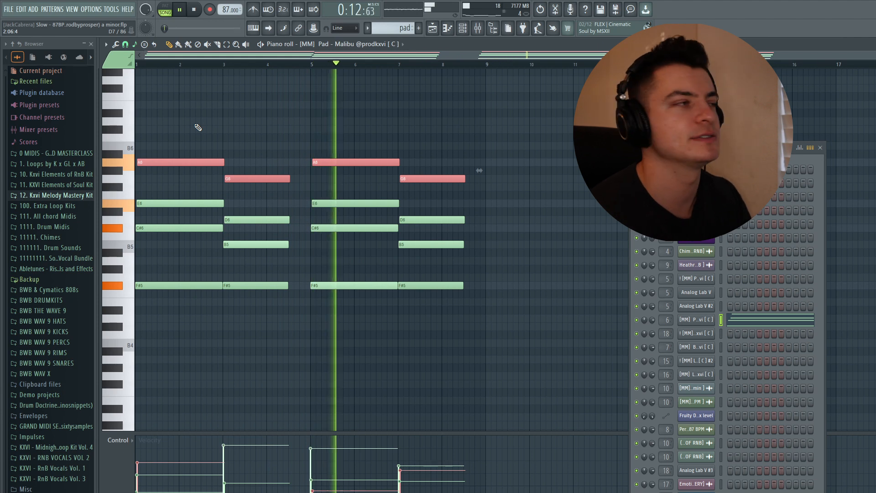
{"action": "key", "text": "ctrl+Down"}
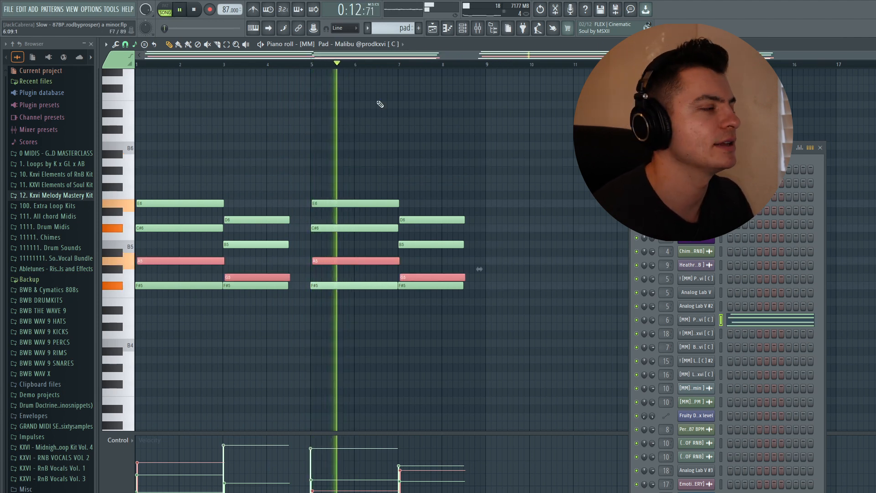
{"action": "key", "text": "ctrl+Up"}
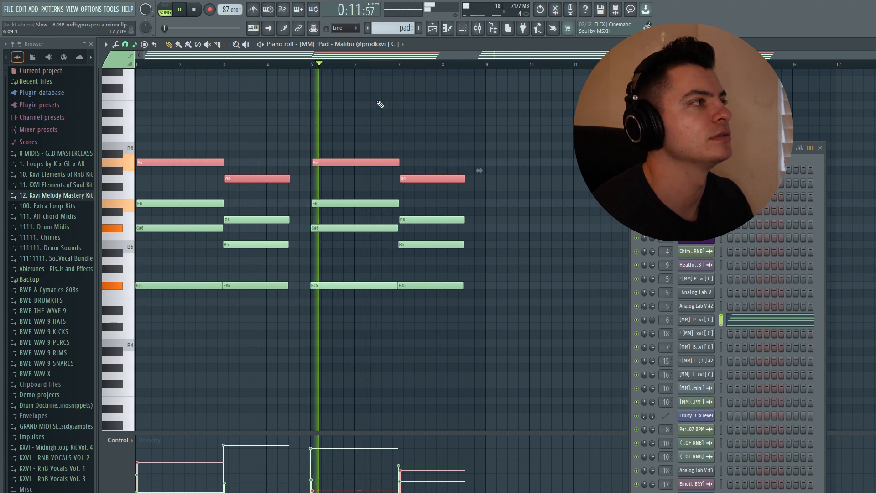
- Return to the playlist, stop playback and select the pad #2 pattern
{"action": "key", "text": "F5"}
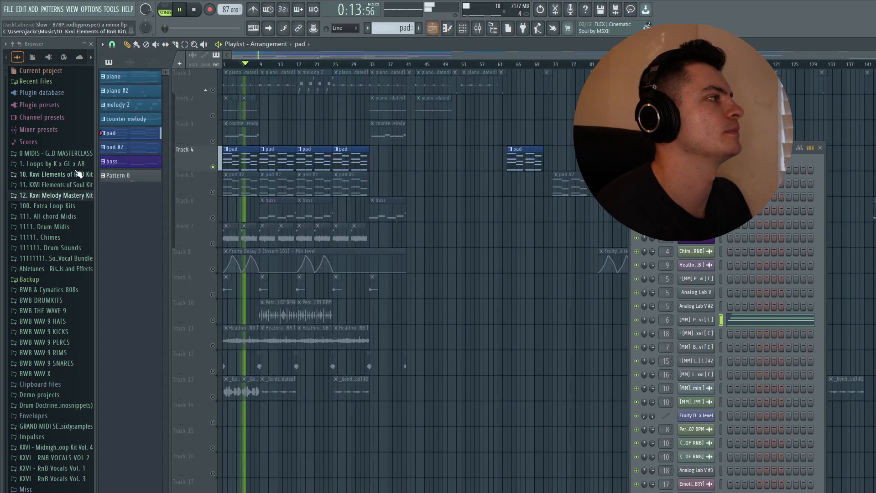
{"action": "key", "text": "space"}
{"action": "left_click", "coordinate": [150, 148]}
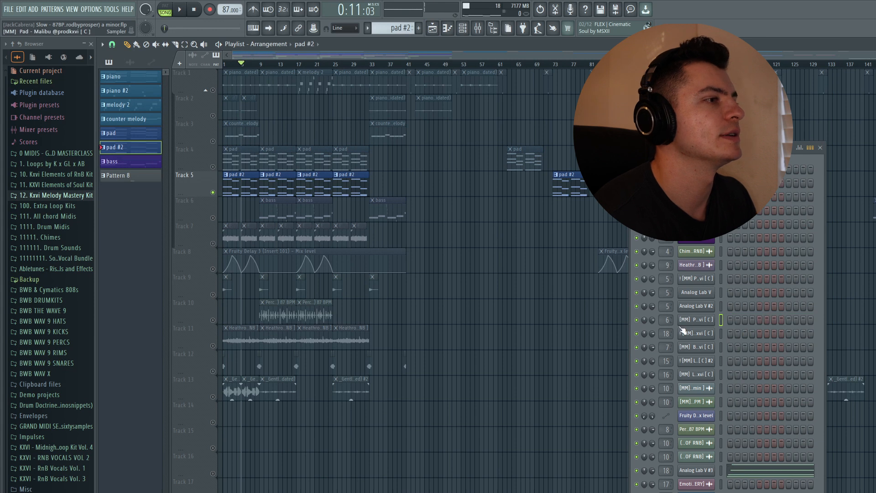
- Open the Analog Lab V #3 plugin interface used by pad #2 and bring up its preset browser
{"action": "left_click", "coordinate": [696, 470]}
{"action": "left_click_drag", "start_coordinate": [207, 87], "coordinate": [284, 136]}
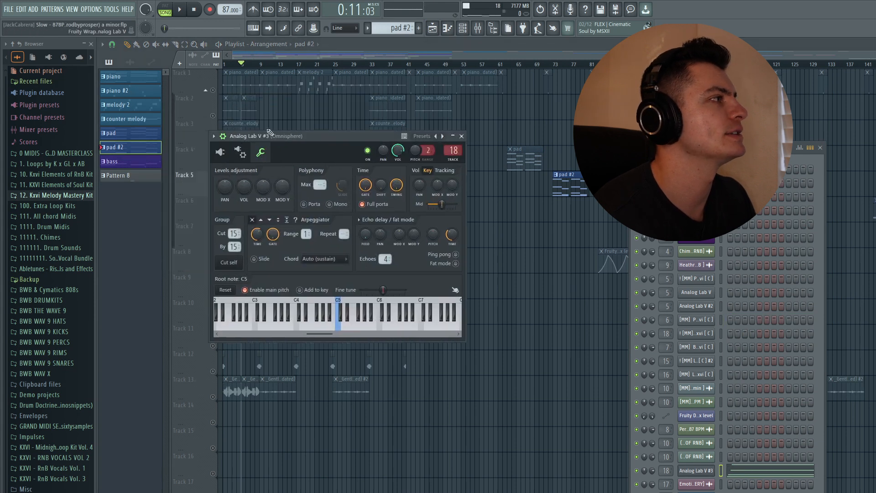
{"action": "left_click", "coordinate": [220, 152]}
{"action": "left_click_drag", "start_coordinate": [425, 143], "coordinate": [327, 116]}
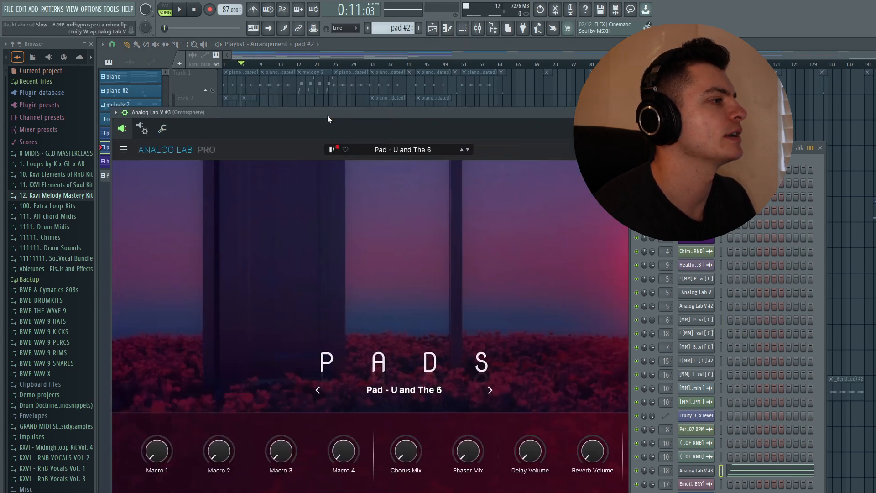
{"action": "left_click", "coordinate": [331, 149]}
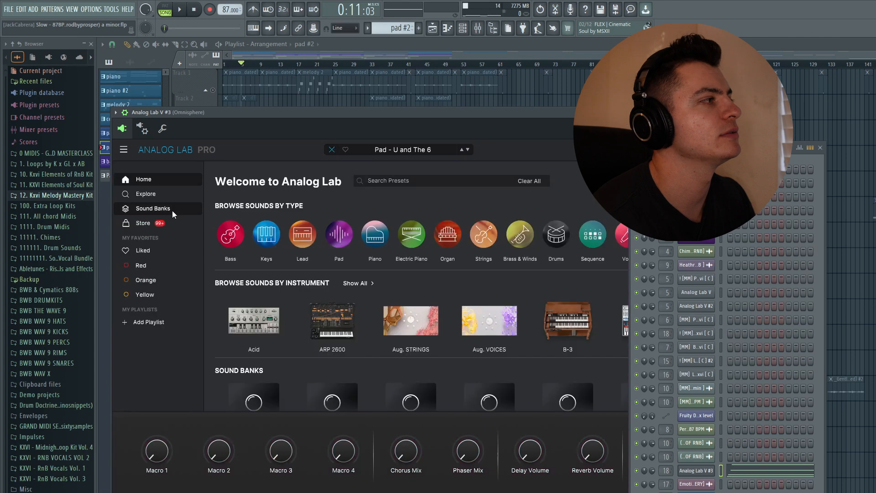
- Browse the Sound Banks in the Analog Lab plugin used by pad #2
{"action": "left_click", "coordinate": [168, 207]}
{"action": "left_click", "coordinate": [434, 231]}
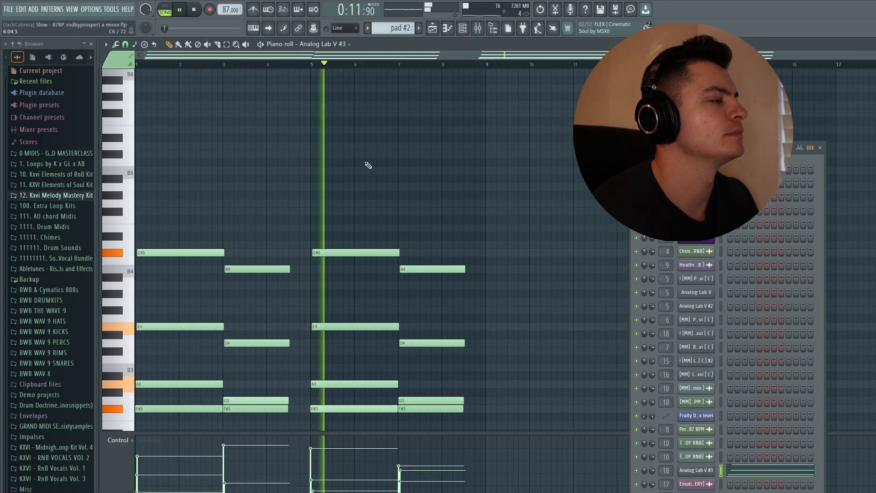
- Select the top C#5 and B4 notes of the pad #2 chords in the piano roll and try them one octave lower
{"action": "scroll", "coordinate": [369, 165], "scroll_direction": "down", "scroll_amount": 3}
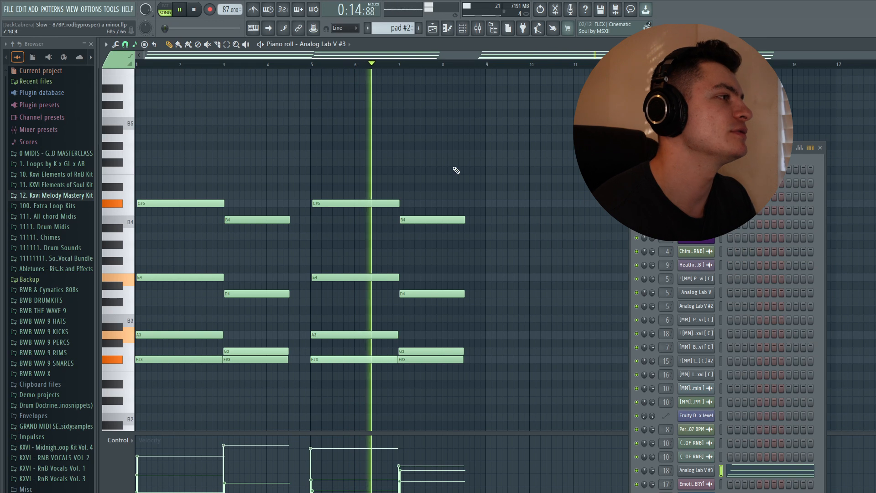
{"action": "left_click_drag", "start_coordinate": [480, 211], "coordinate": [183, 143]}
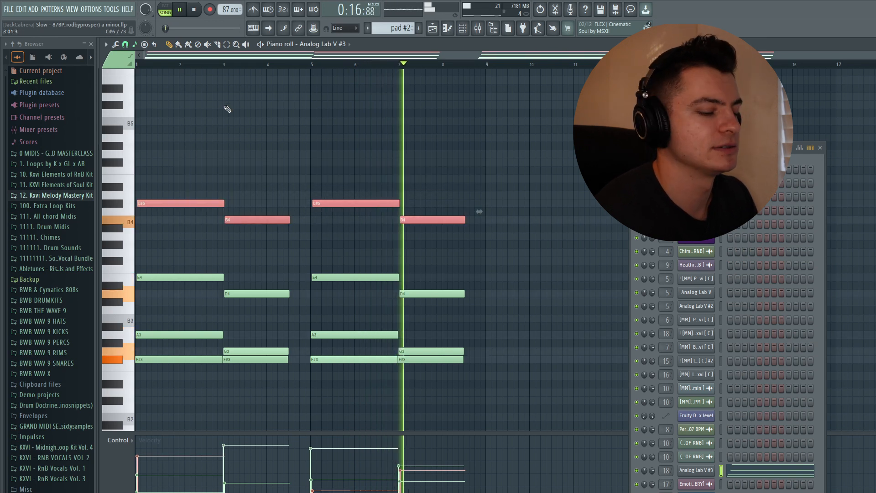
{"action": "key", "text": "ctrl+Down"}
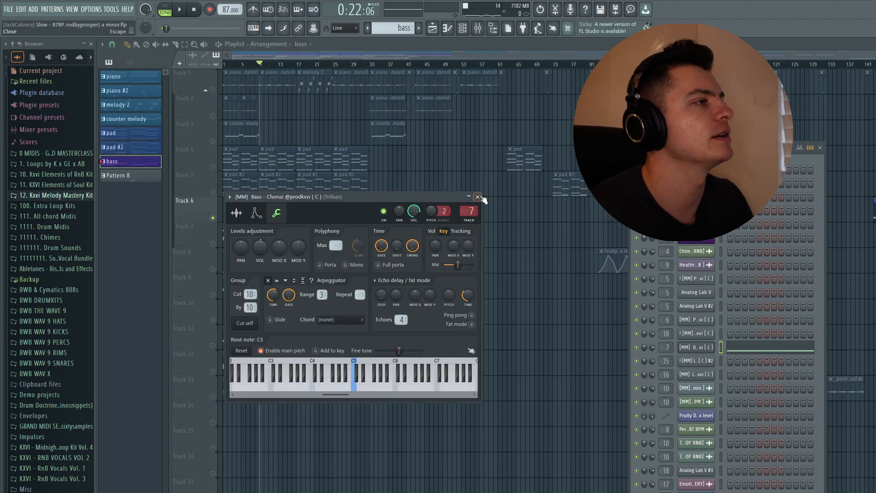
- Close the bass channel settings, open the bass pattern's piano roll and highlight the short notes just before bars 5, 7 and 9 during playback
{"action": "left_click", "coordinate": [478, 197]}
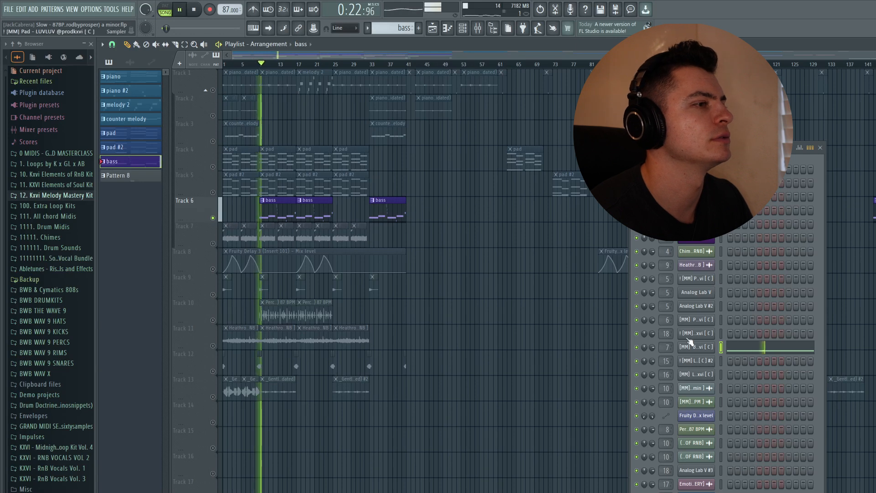
{"action": "left_click", "coordinate": [744, 348]}
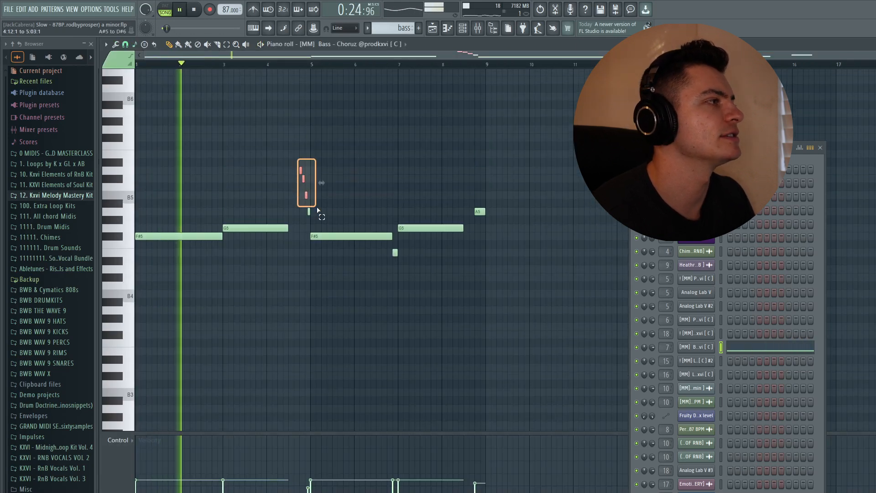
{"action": "left_click_drag", "start_coordinate": [317, 210], "coordinate": [319, 215]}
{"action": "left_click", "coordinate": [396, 253], "text": "ctrl+shift"}
{"action": "left_click", "coordinate": [480, 212], "text": "ctrl+shift"}
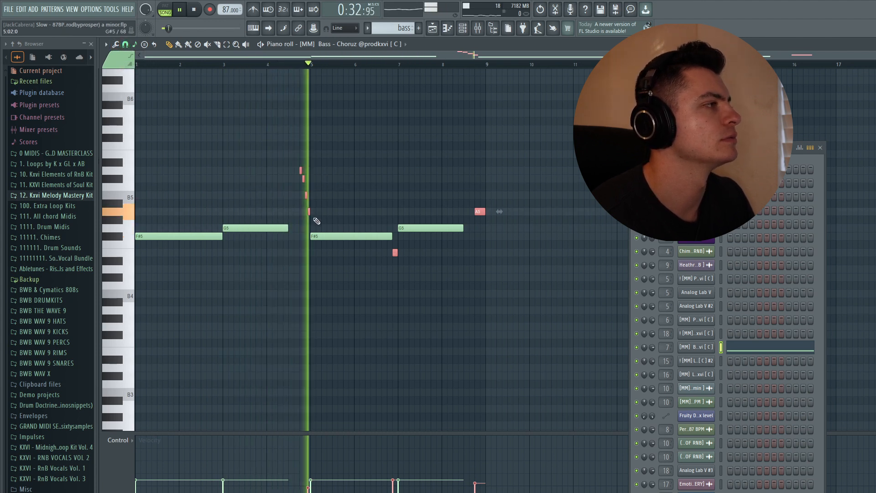
{"action": "key", "text": "ctrl+d"}
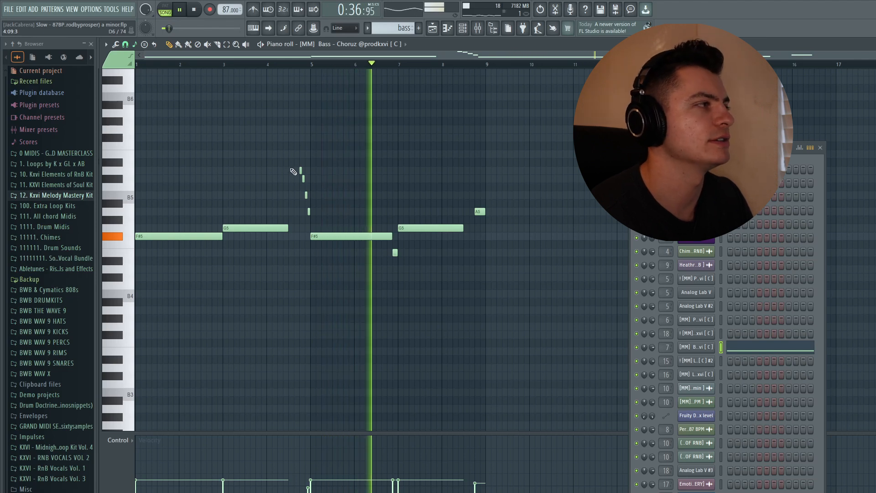
- Highlight the four-note descending bass run before bar 5 and deselect it, stop playback and return to the playlist
{"action": "left_click_drag", "start_coordinate": [293, 158], "coordinate": [317, 219]}
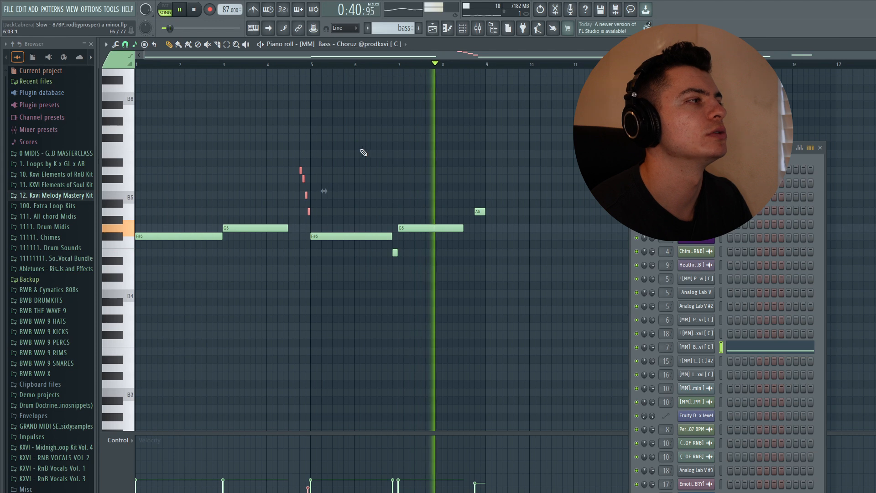
{"action": "key", "text": "ctrl+d"}
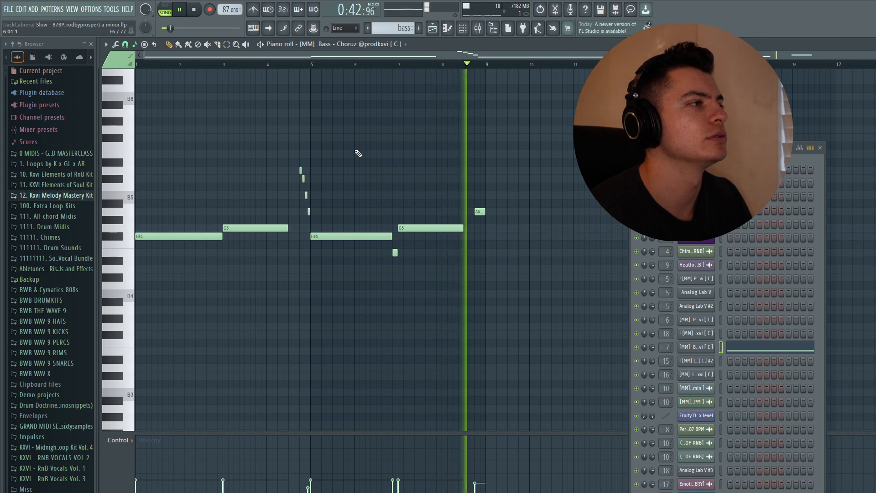
{"action": "key", "text": "space"}
{"action": "key", "text": "F5"}
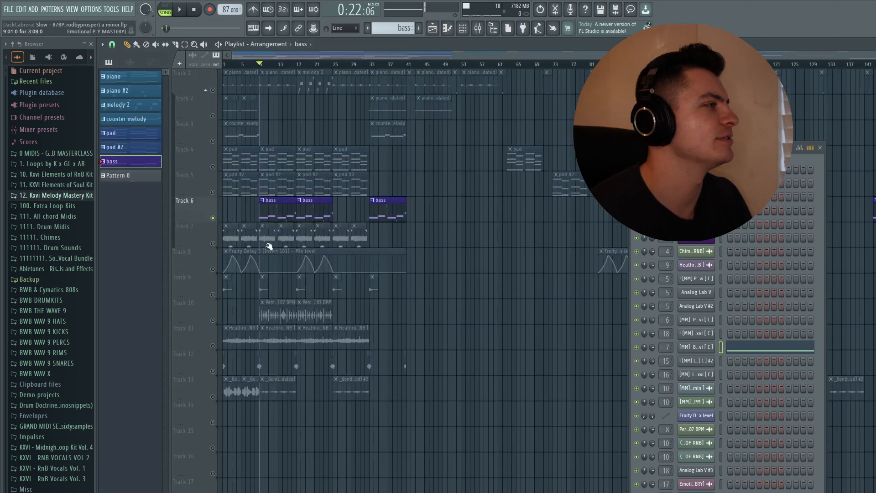
- Audition the audio clips of track 7 in solo, followed by those of track 13, from near the start of the arrangement
{"action": "left_click", "coordinate": [218, 242]}
{"action": "left_click", "coordinate": [229, 64]}
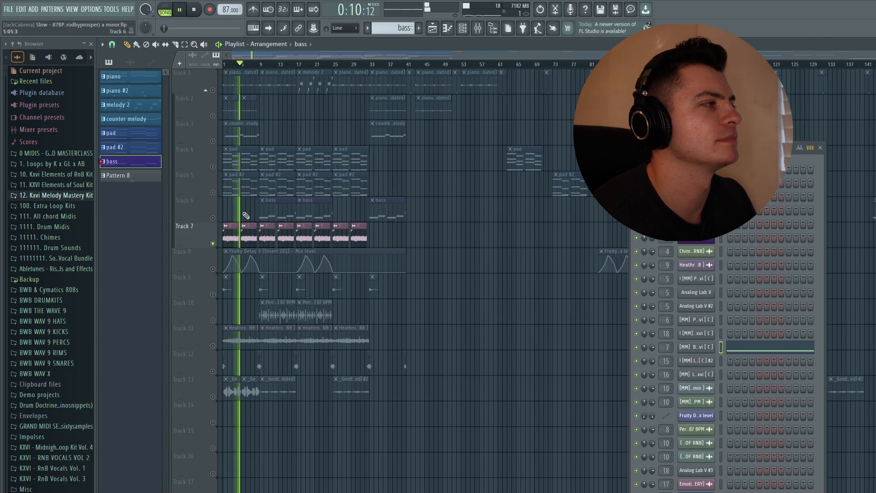
{"action": "left_click", "coordinate": [226, 385]}
{"action": "key", "text": "space"}
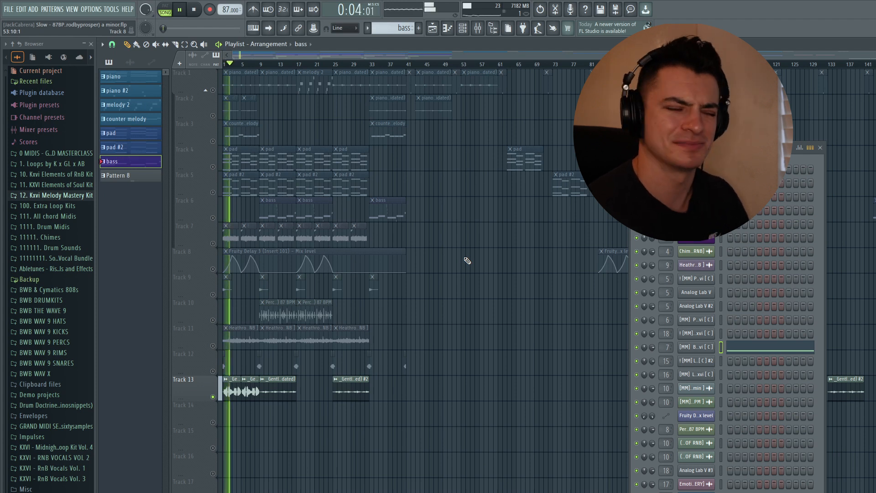
- Play the soloed track 13 clips from bar 9 and from bar 25
{"action": "left_click", "coordinate": [261, 64]}
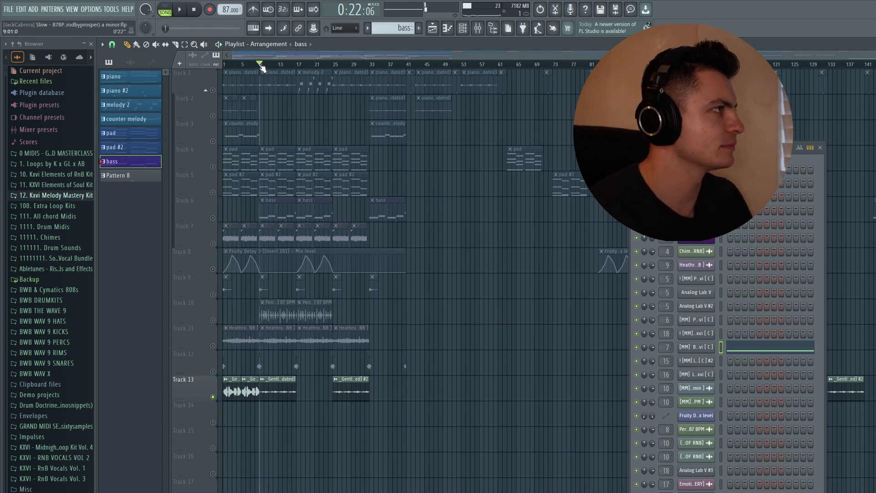
{"action": "key", "text": "space"}
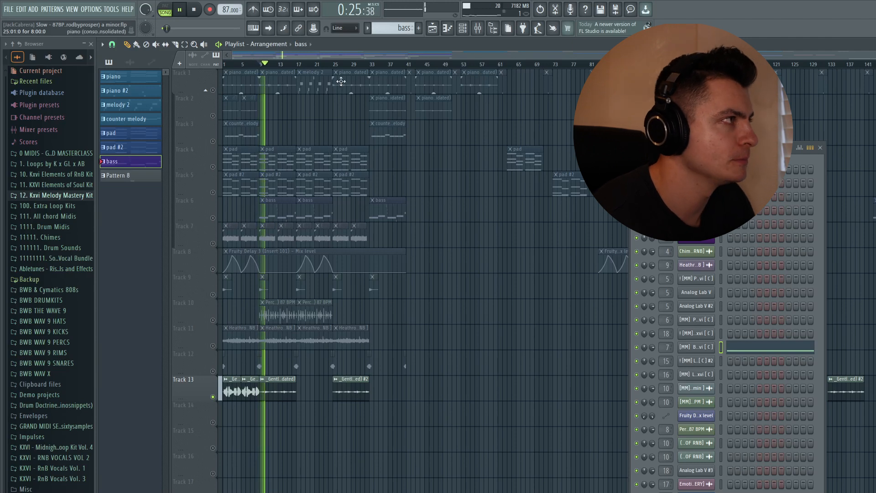
{"action": "left_click", "coordinate": [335, 67]}
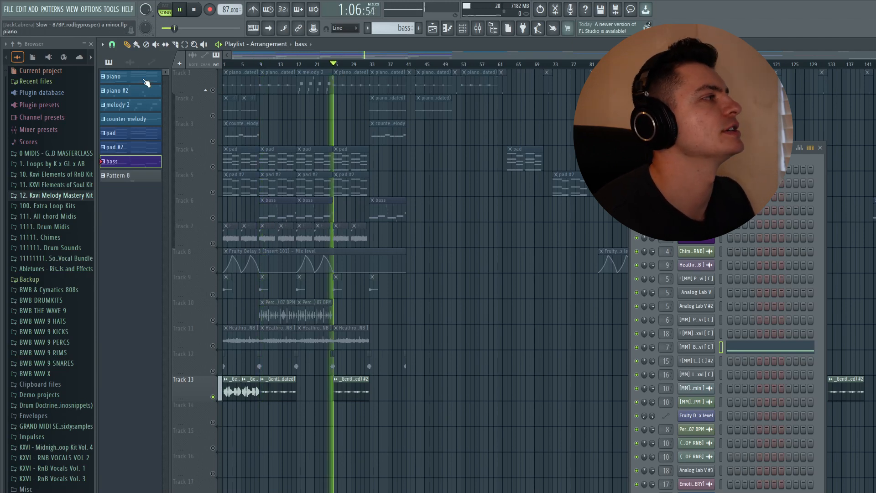
{"action": "left_click", "coordinate": [117, 44]}
{"action": "left_click", "coordinate": [124, 65]}
{"action": "left_click", "coordinate": [115, 45]}
{"action": "left_click", "coordinate": [120, 57]}
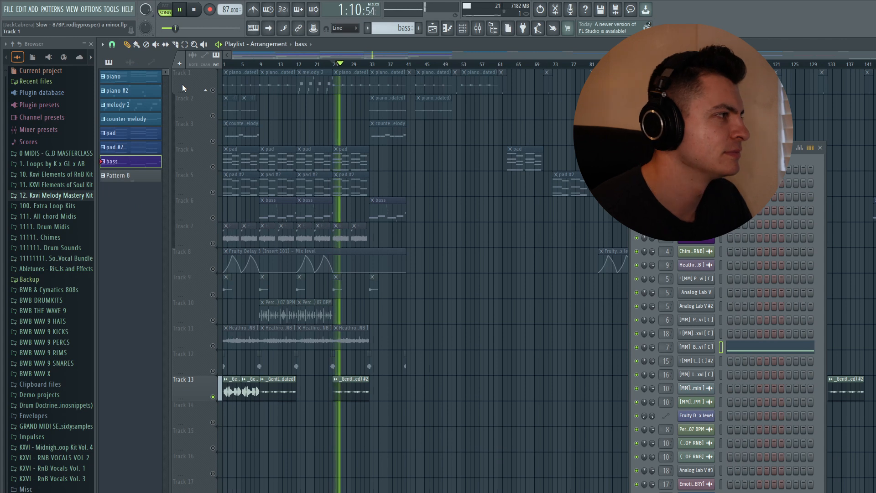
- Stop playback, solo track 1 and play its melody 2 clip from bar 17
{"action": "key", "text": "space"}
{"action": "left_click", "coordinate": [214, 87]}
{"action": "left_click", "coordinate": [297, 64]}
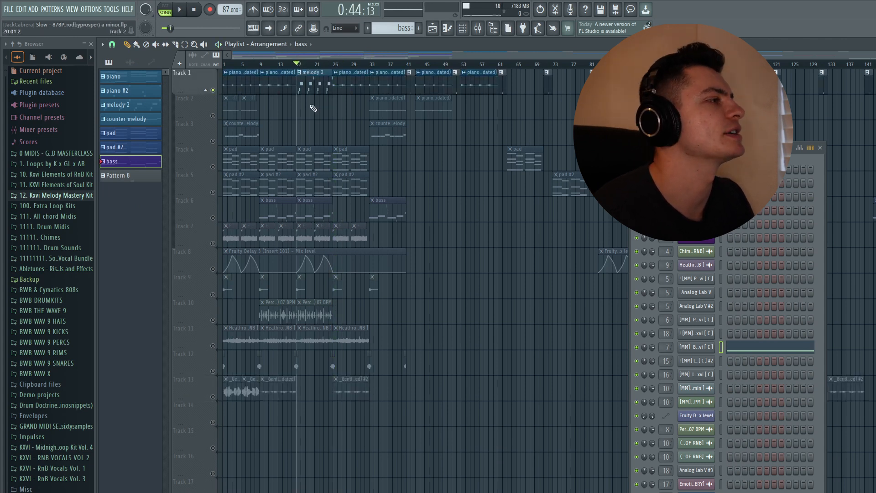
{"action": "key", "text": "space"}
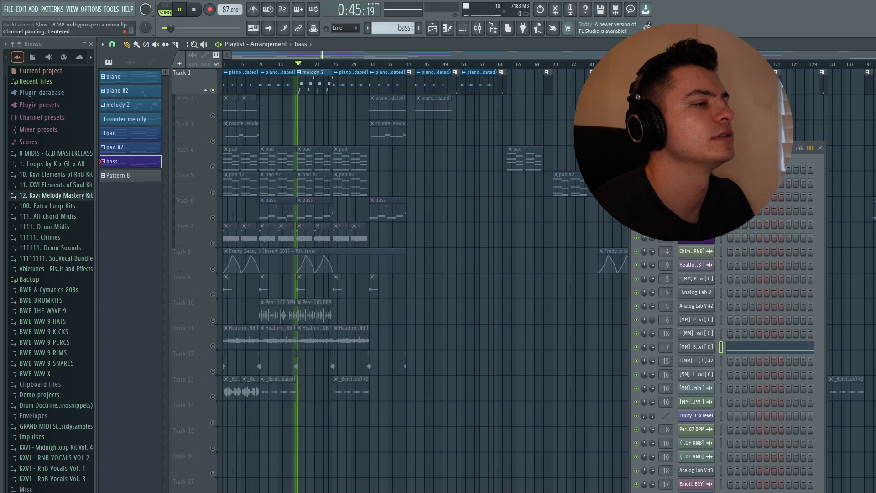
- Reposition the channel rack and view the settings of the Lead - Classic Chorus channel that plays melody 2, closing them when done
{"action": "left_click_drag", "start_coordinate": [680, 147], "coordinate": [632, 129]}
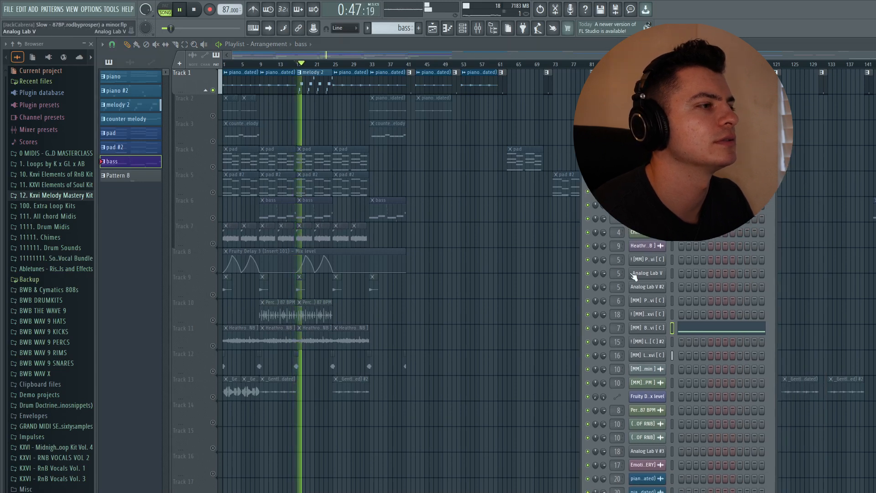
{"action": "left_click", "coordinate": [648, 355]}
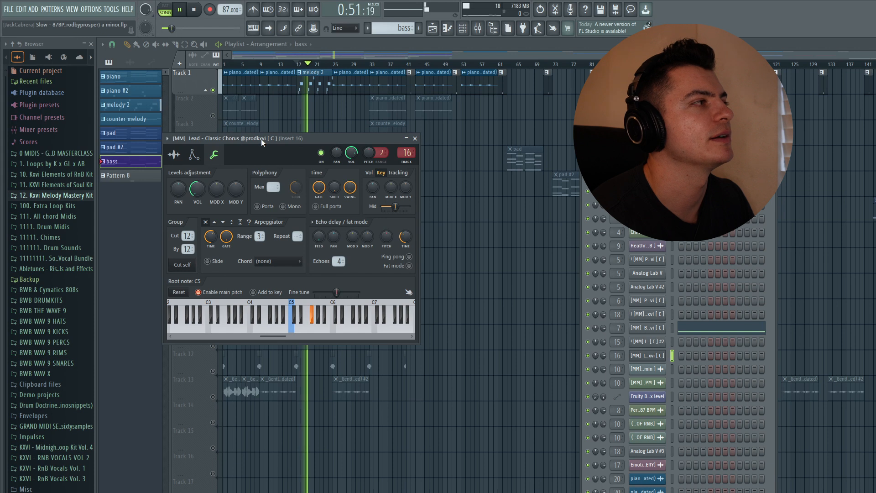
{"action": "left_click", "coordinate": [415, 138]}
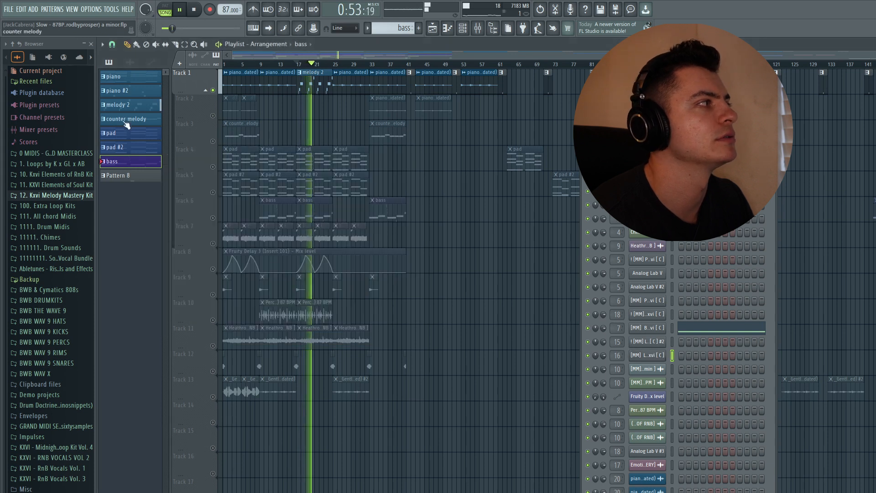
- Open the melody 2 pattern in the piano roll, highlight all its notes and deselect them during playback
{"action": "left_click", "coordinate": [135, 106]}
{"action": "left_click", "coordinate": [743, 358]}
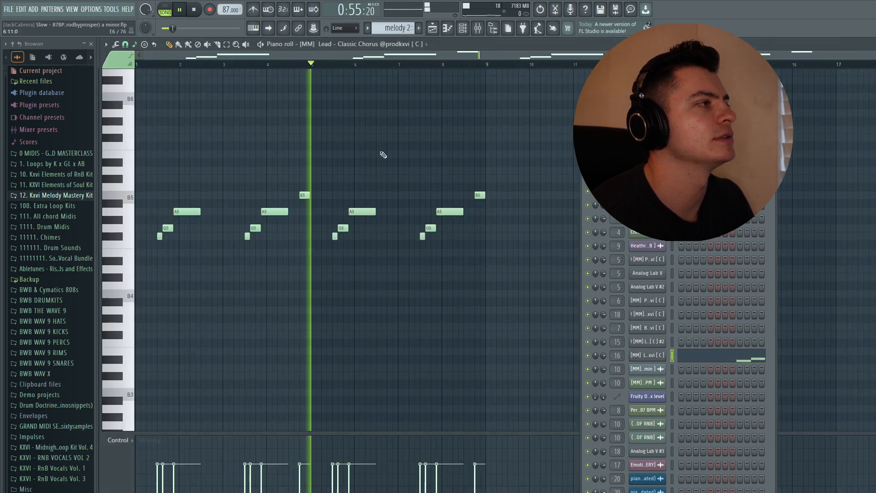
{"action": "left_click_drag", "start_coordinate": [471, 252], "coordinate": [138, 185]}
{"action": "left_click", "coordinate": [342, 173]}
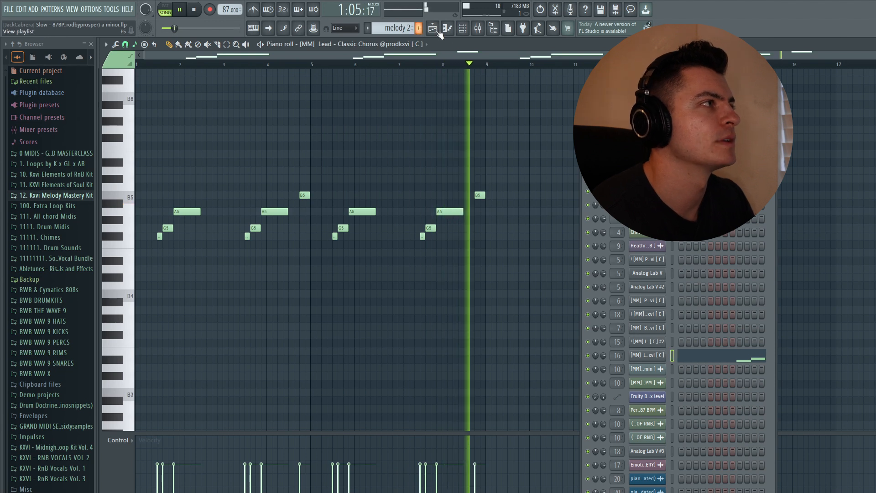
- Return to the playlist with all tracks unsoloed and playback stopped, select the piano pattern, and show the mixer with the channel rack moved aside
{"action": "key", "text": "F5"}
{"action": "key", "text": "space"}
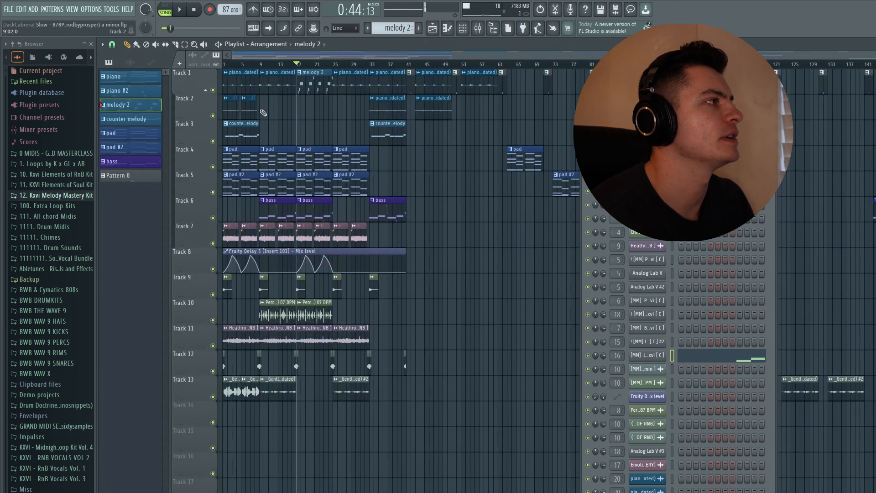
{"action": "key", "text": "space"}
{"action": "left_click", "coordinate": [151, 79]}
{"action": "key", "text": "F9"}
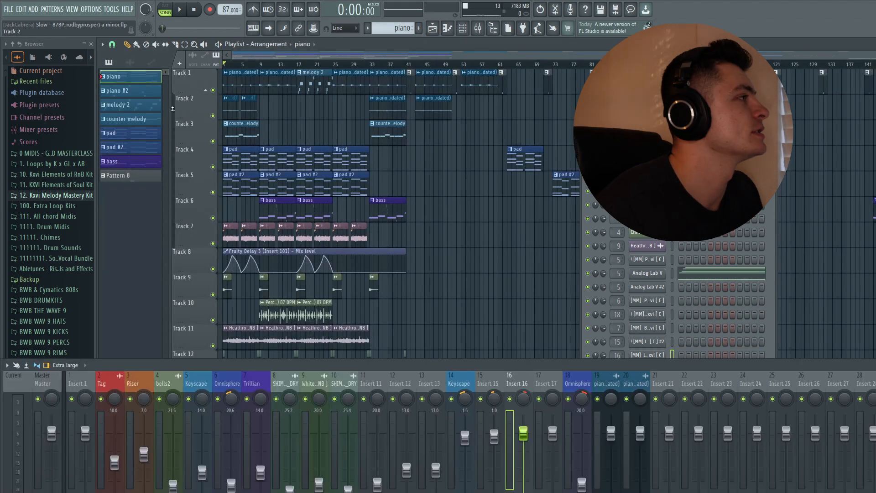
{"action": "left_click_drag", "start_coordinate": [618, 131], "coordinate": [495, 86]}
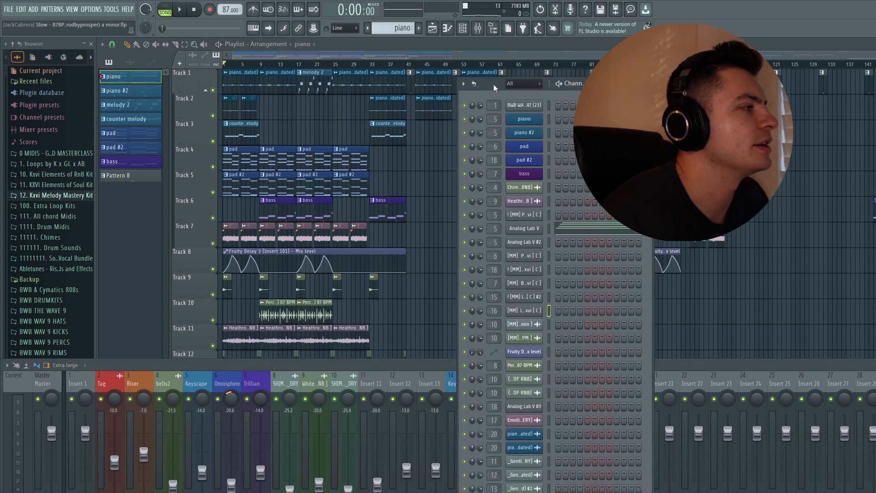
- Inspect the Valhalla VintageVerb and Fruity parametric EQ 2 settings on the Keyscape mixer insert 5, closing each plugin window
{"action": "left_click", "coordinate": [196, 383]}
{"action": "left_click_drag", "start_coordinate": [333, 180], "coordinate": [255, 115]}
{"action": "left_click_drag", "start_coordinate": [195, 118], "coordinate": [115, 111]}
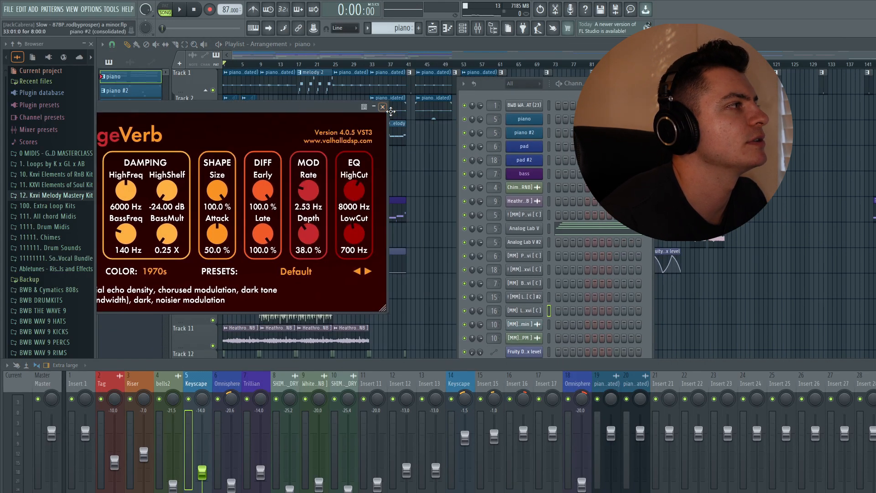
{"action": "left_click", "coordinate": [385, 106]}
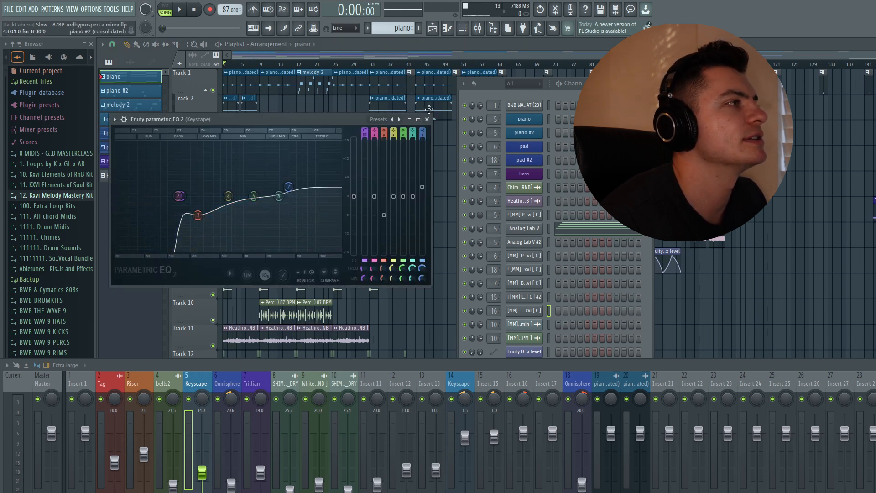
{"action": "left_click", "coordinate": [427, 120]}
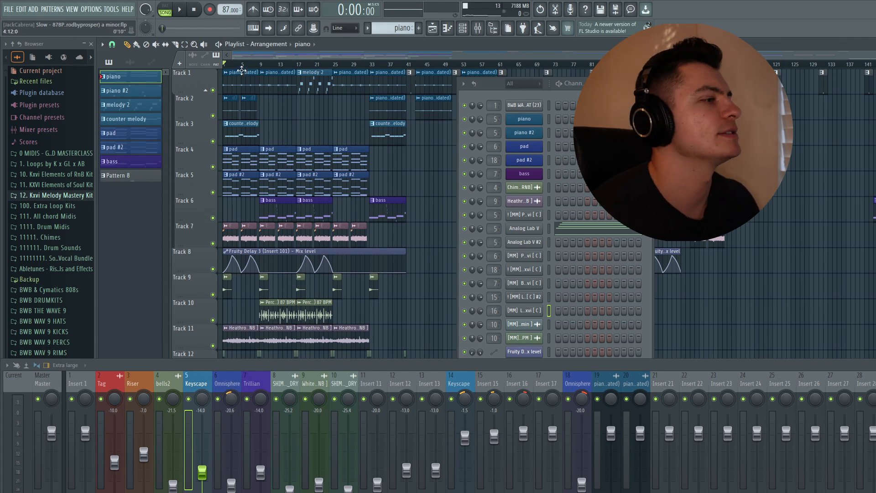
- Play the arrangement and inspect the Valhalla VintageVerb settings on the consolidated piano's mixer insert 20, closing the plugin when done
{"action": "left_click", "coordinate": [460, 390]}
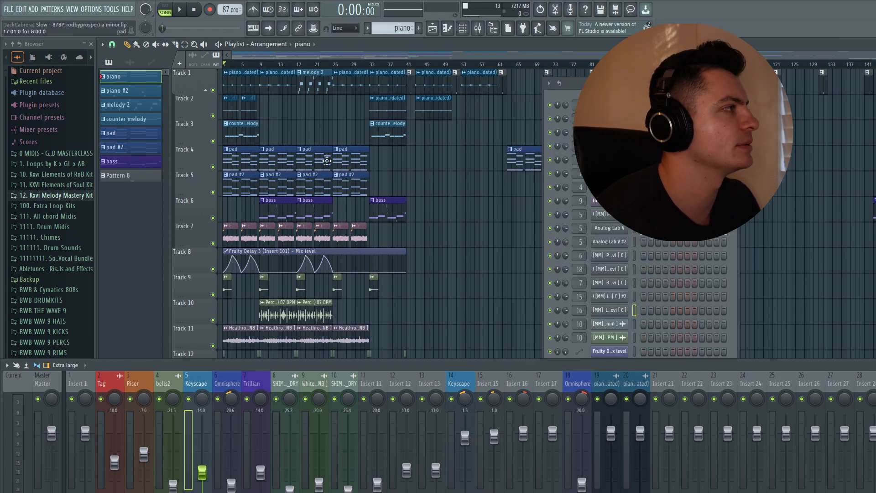
{"action": "key", "text": "space"}
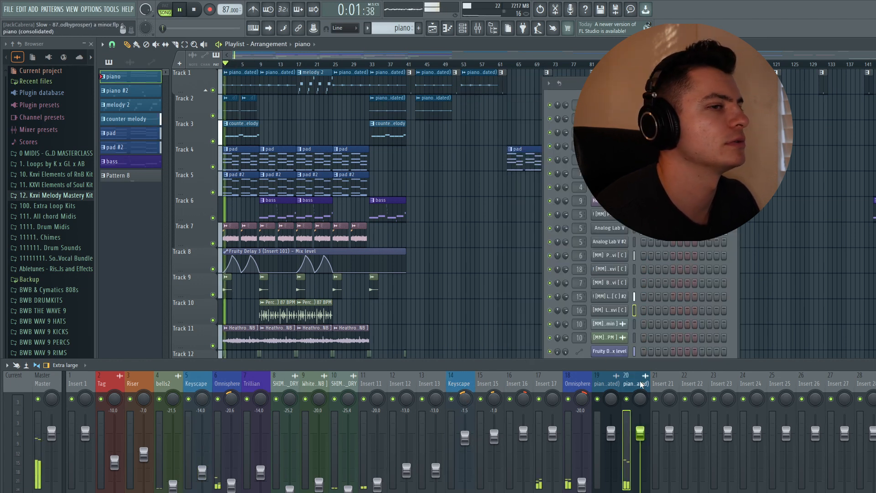
{"action": "left_click_drag", "start_coordinate": [313, 131], "coordinate": [232, 109]}
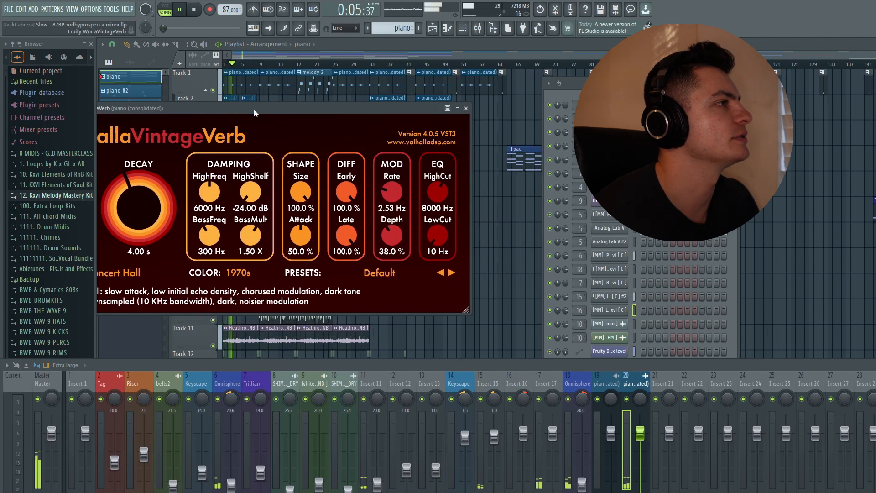
{"action": "left_click", "coordinate": [467, 108]}
- Stop playback, solo track 1 and move the playback position to bar 9
{"action": "key", "text": "space"}
{"action": "right_click", "coordinate": [212, 90]}
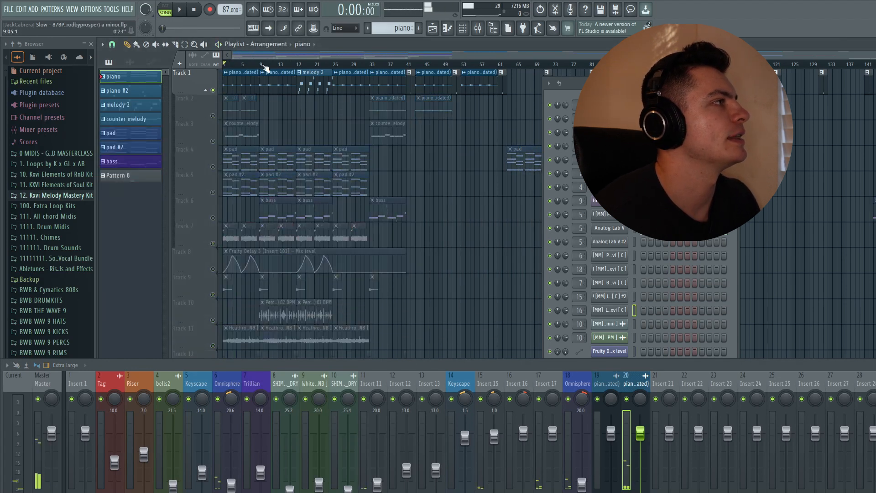
{"action": "left_click", "coordinate": [260, 64]}
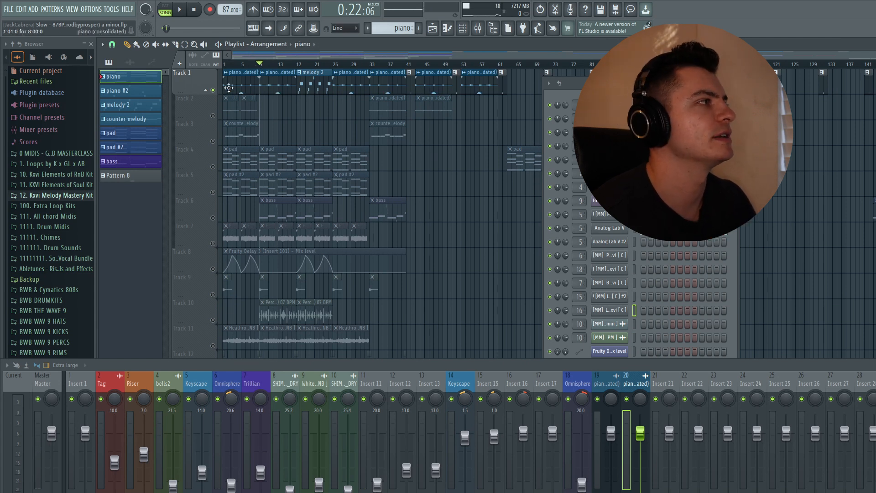
- Play the soloed track briefly, select the Keyscape mixer insert 14 and inspect its Decimort 2 settings, closing the plugin when done
{"action": "key", "text": "space"}
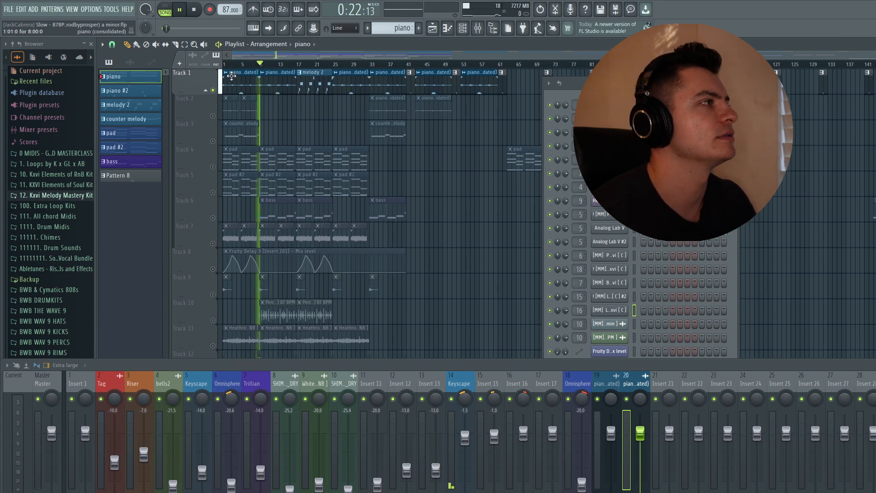
{"action": "key", "text": "space"}
{"action": "left_click", "coordinate": [459, 380]}
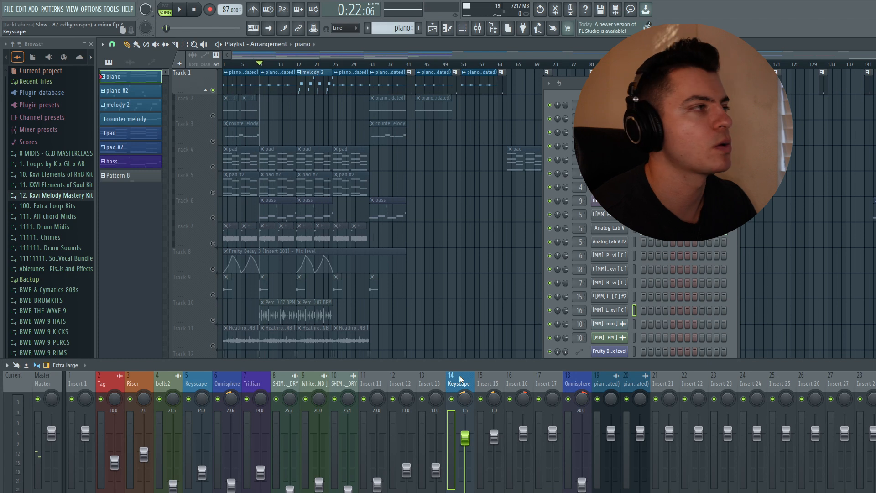
{"action": "left_click_drag", "start_coordinate": [242, 97], "coordinate": [359, 113]}
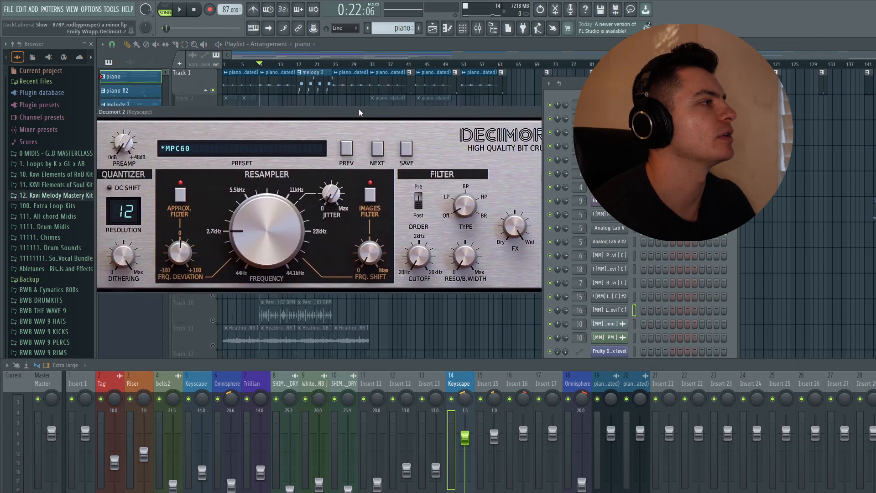
{"action": "left_click_drag", "start_coordinate": [292, 112], "coordinate": [219, 112]}
{"action": "left_click", "coordinate": [479, 109]}
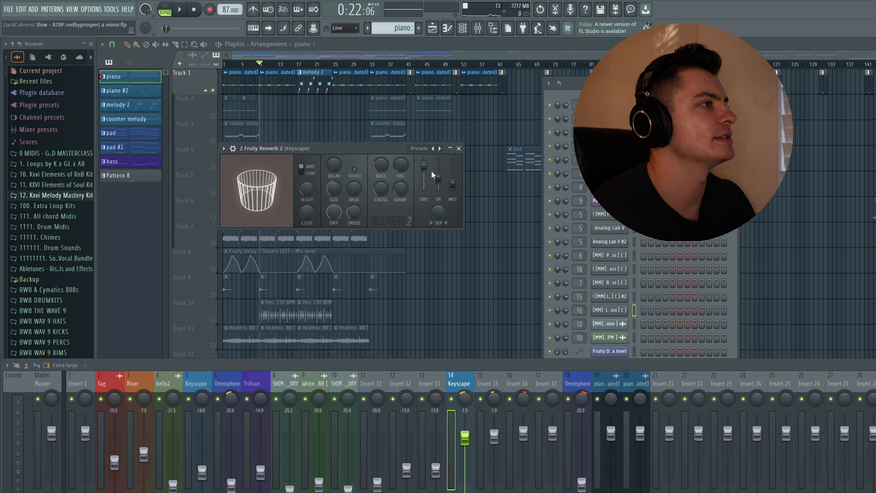
- Inspect Fruity Reeverb 2, Fruity parametric EQ 2 and the remaining effect on the Keyscape insert 14, closing each plugin window
{"action": "left_click", "coordinate": [459, 149]}
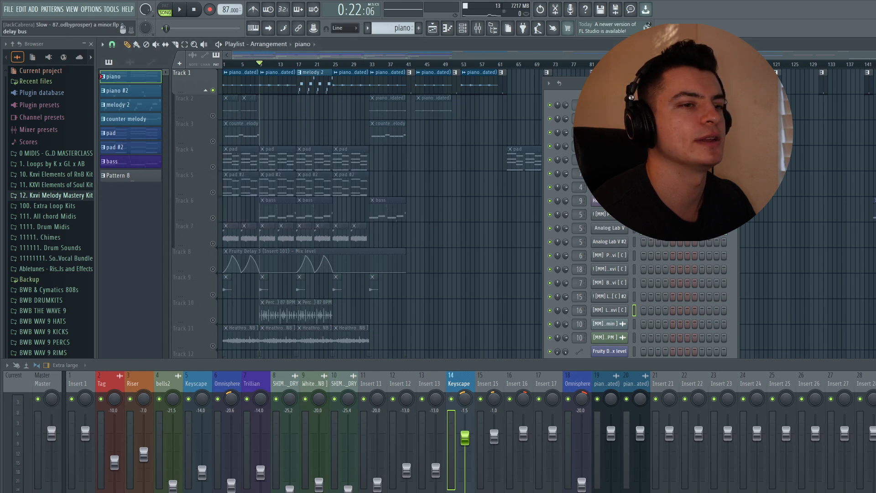
{"action": "left_click_drag", "start_coordinate": [342, 145], "coordinate": [270, 111]}
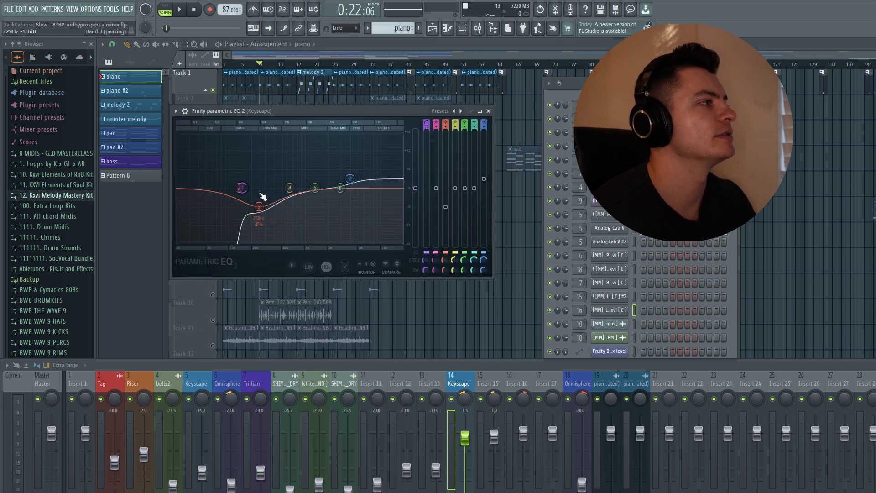
{"action": "left_click", "coordinate": [488, 112]}
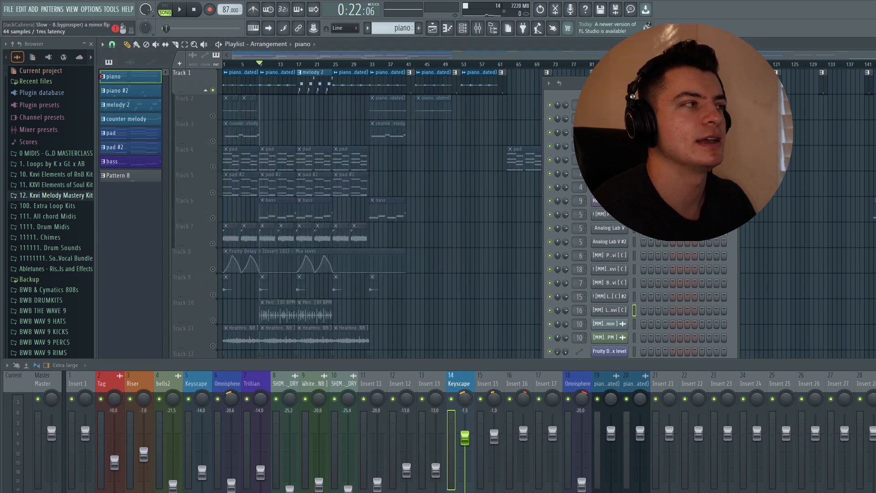
{"action": "left_click_drag", "start_coordinate": [372, 176], "coordinate": [88, 91]}
{"action": "left_click", "coordinate": [356, 89]}
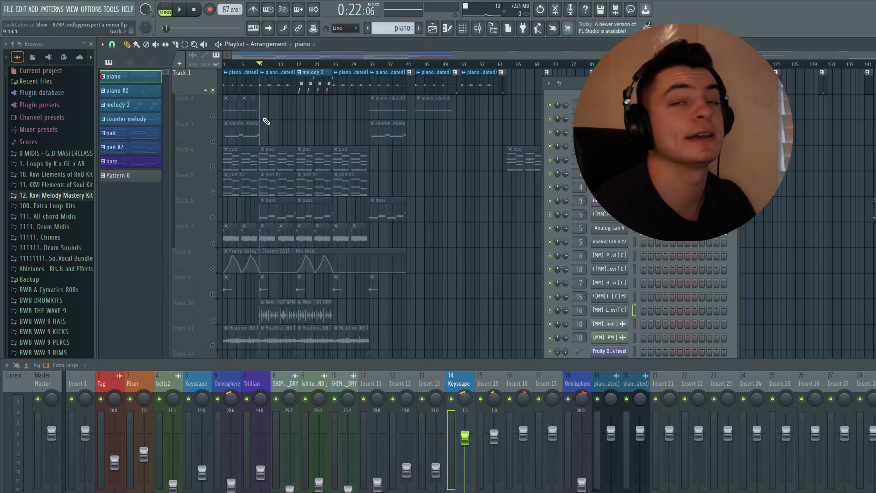
- Compare the soloed piano's sound by playing it briefly from the arrangement's start and again from bar 9, stopping each time
{"action": "left_click", "coordinate": [229, 68]}
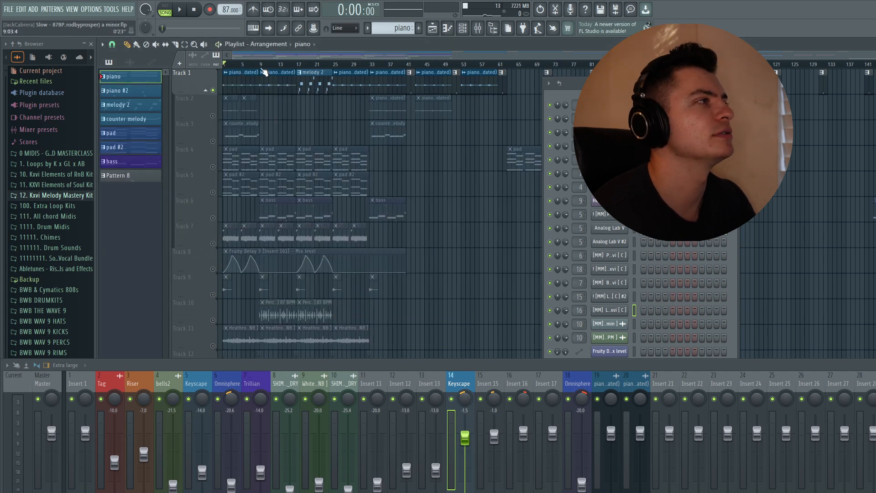
{"action": "key", "text": "space"}
{"action": "key", "text": "space"}
{"action": "left_click", "coordinate": [261, 66]}
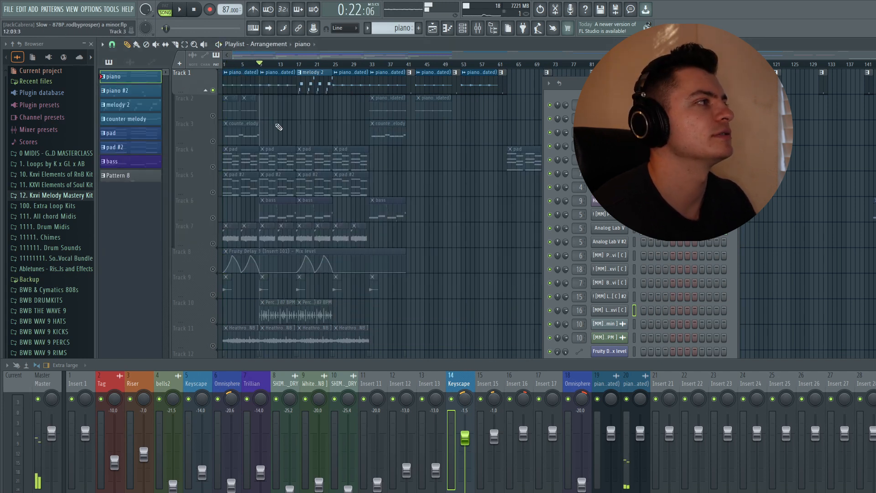
{"action": "key", "text": "space"}
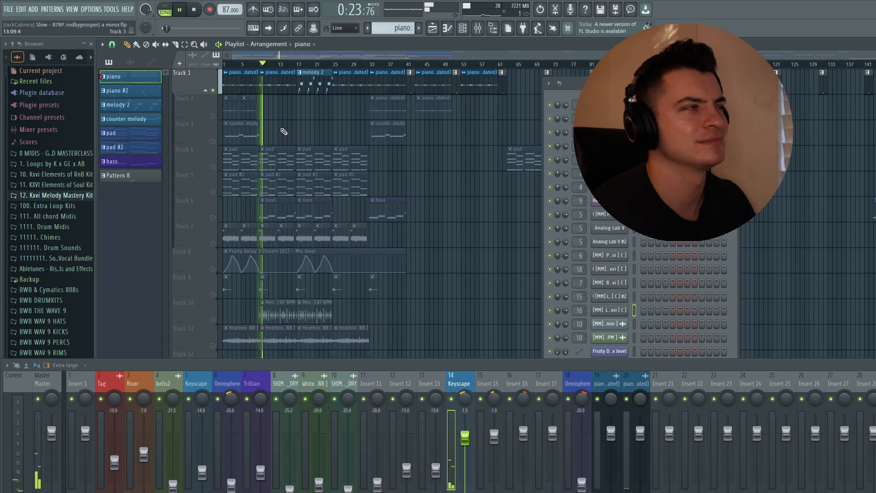
{"action": "key", "text": "space"}
- Solo track 2, select the Keyscape mixer insert 5, and play the track from the start before stopping
{"action": "left_click", "coordinate": [214, 116]}
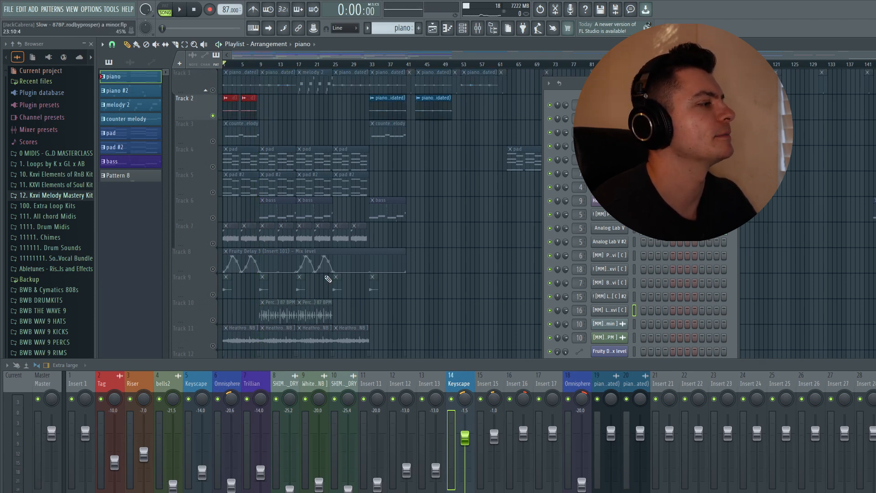
{"action": "left_click", "coordinate": [200, 383]}
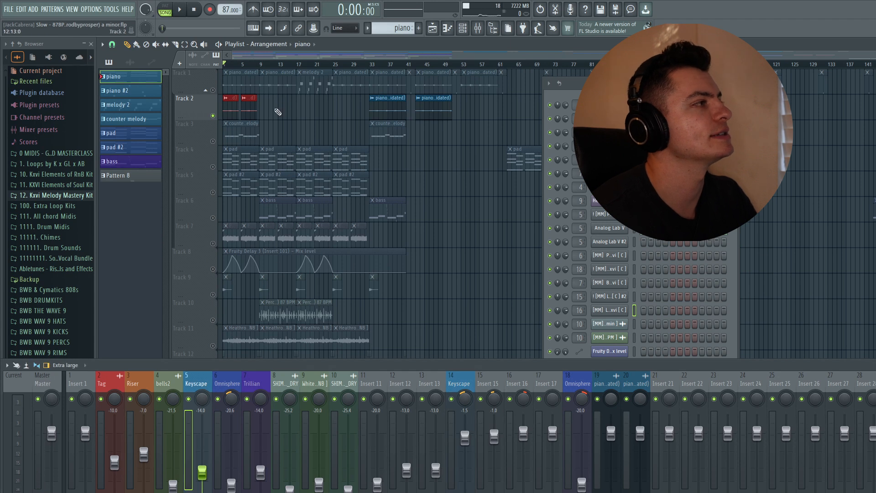
{"action": "key", "text": "space"}
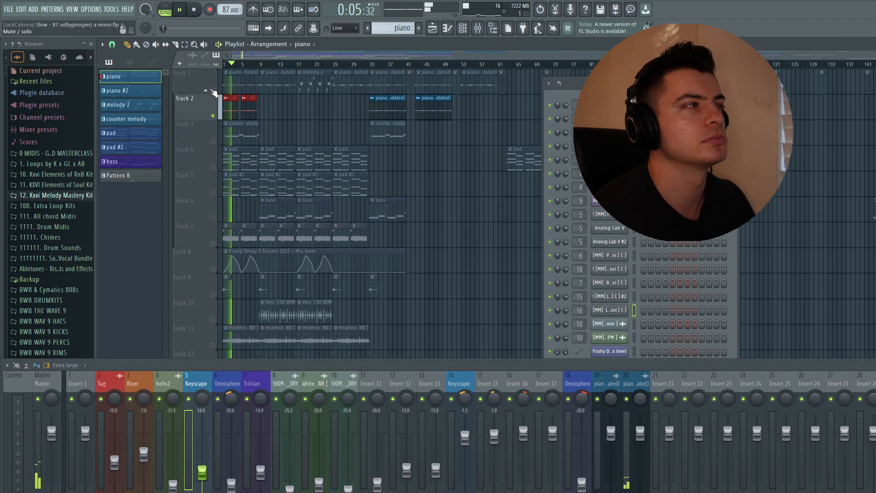
{"action": "key", "text": "space"}
- Solo track 3 with the counter melody, play it, and inspect the Fruity Delay 3 settings on mixer insert 15
{"action": "left_click", "coordinate": [213, 141]}
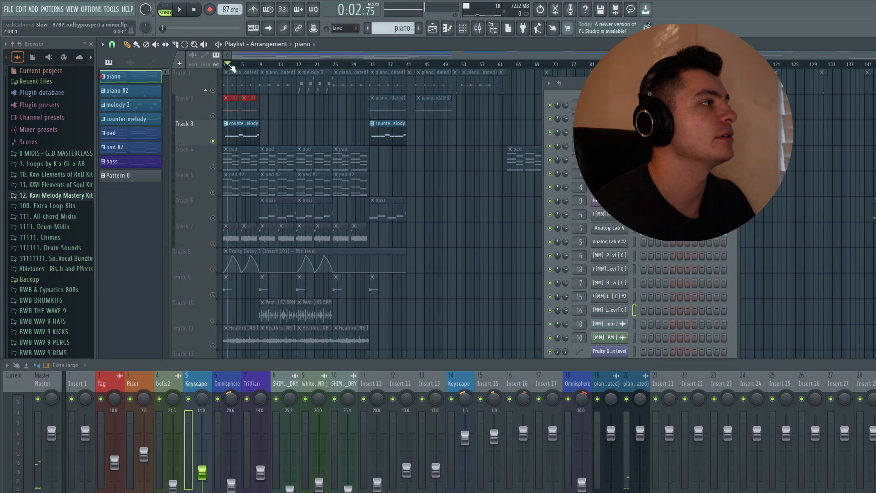
{"action": "key", "text": "space"}
{"action": "left_click", "coordinate": [495, 384]}
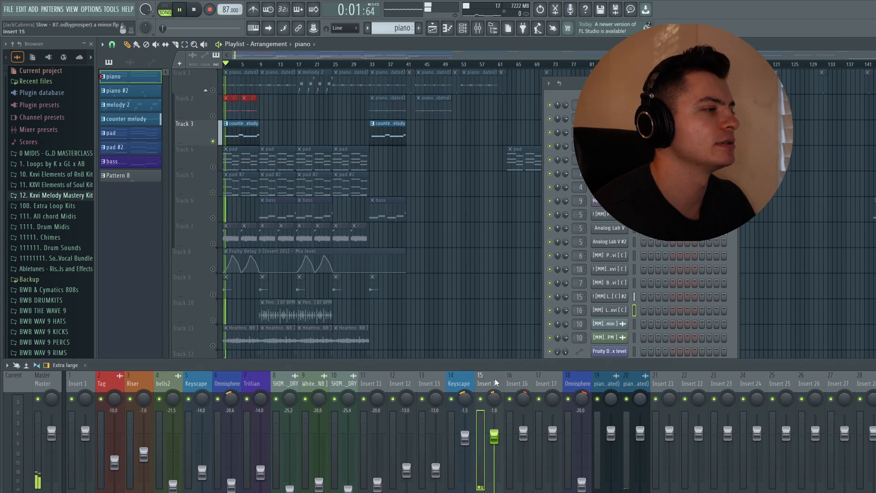
{"action": "left_click_drag", "start_coordinate": [390, 115], "coordinate": [338, 113]}
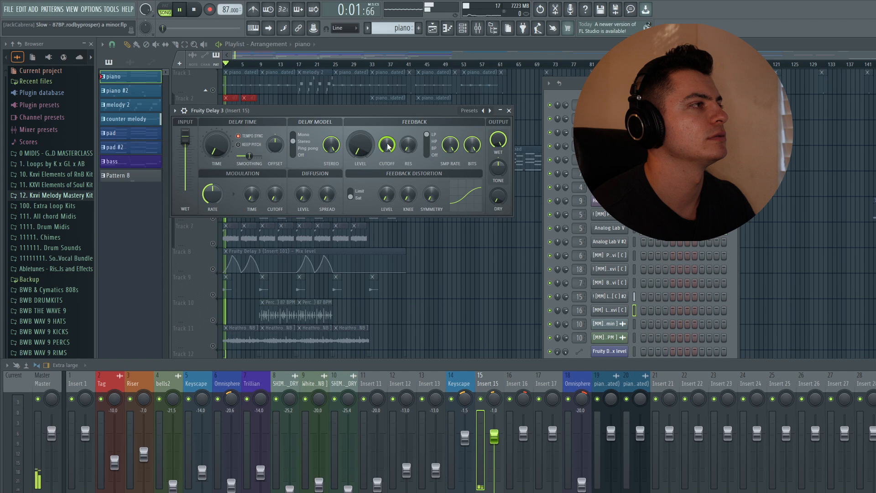
- Try lowering the feedback cutoff in Fruity Delay 3 and undo the tweak, stopping playback and closing the plugin
{"action": "left_click_drag", "start_coordinate": [387, 145], "coordinate": [387, 168]}
{"action": "key", "text": "ctrl+z"}
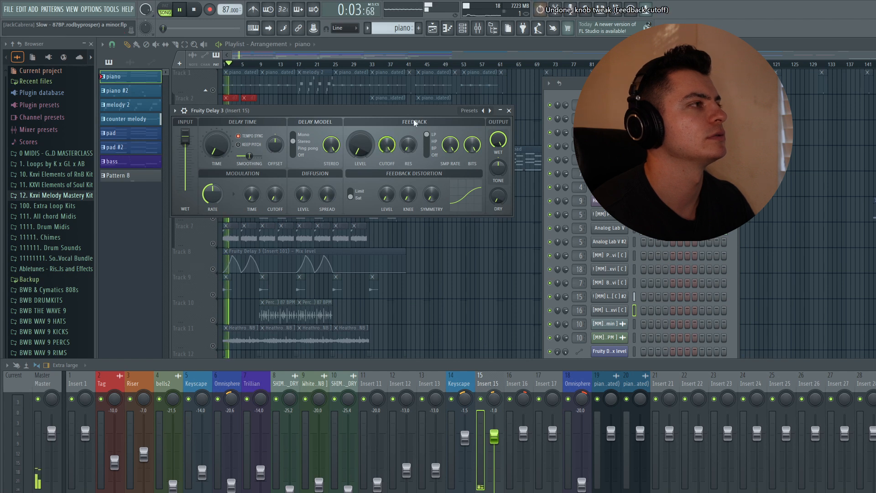
{"action": "key", "text": "space"}
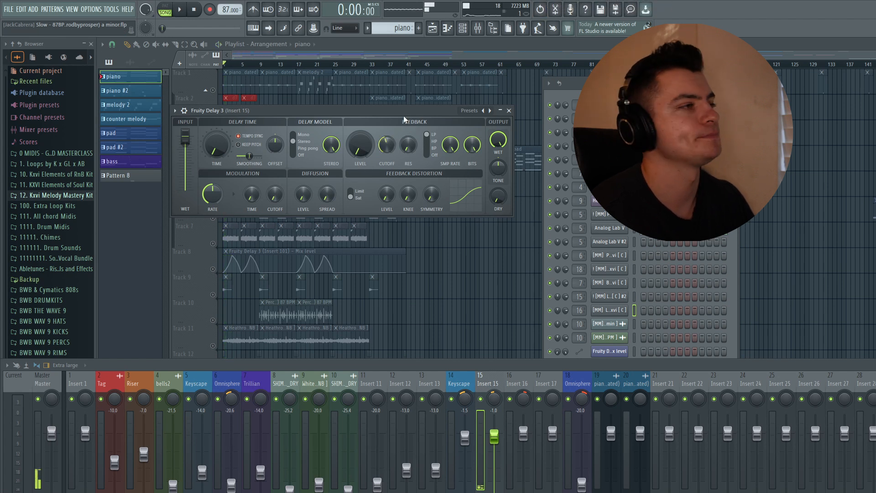
{"action": "left_click", "coordinate": [509, 111]}
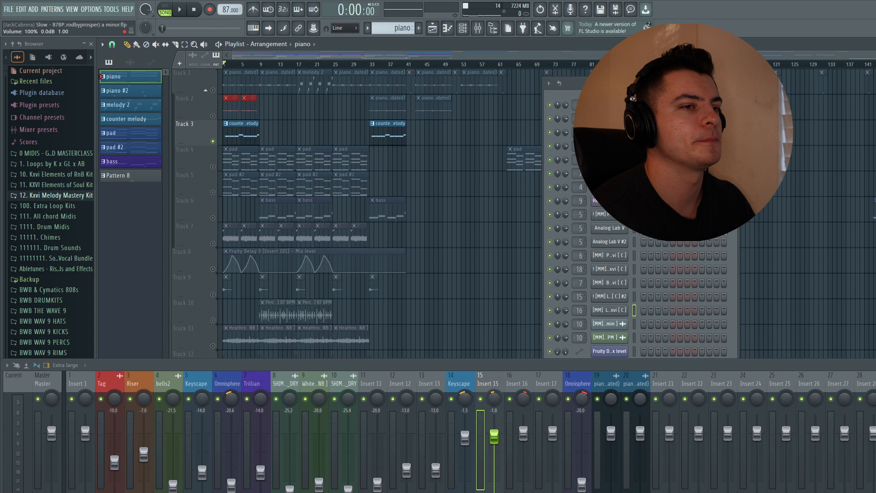
- Inspect the Valhalla VintageVerb settings on mixer insert 15 and close the plugin window
{"action": "left_click", "coordinate": [226, 156]}
{"action": "left_click_drag", "start_coordinate": [226, 134], "coordinate": [181, 111]}
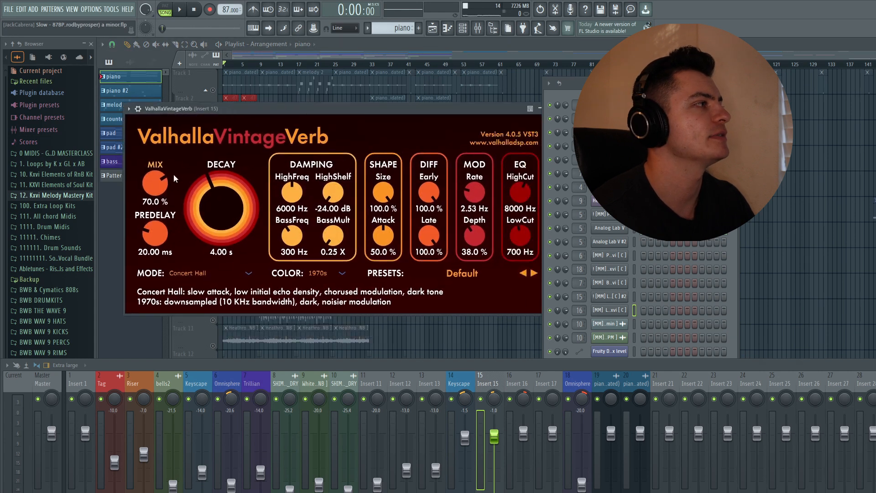
{"action": "left_click_drag", "start_coordinate": [274, 109], "coordinate": [173, 107]}
{"action": "left_click", "coordinate": [446, 108]}
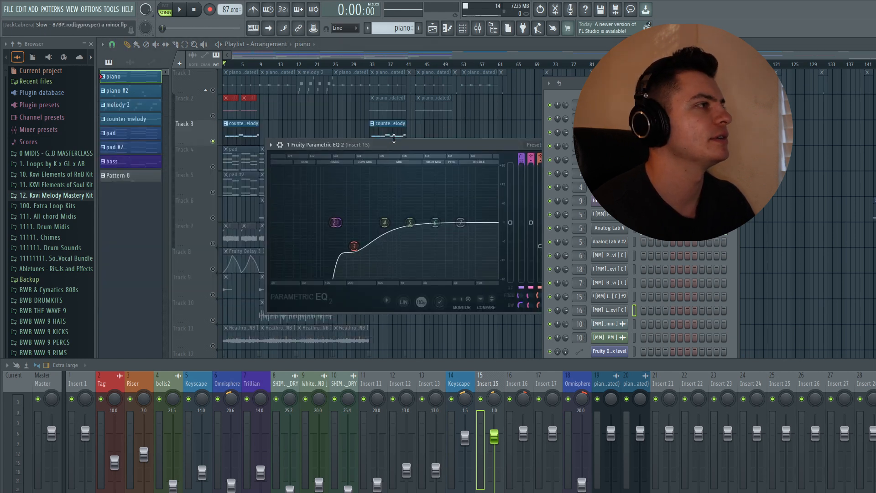
- Inspect the low-end bands of the Fruity Parametric EQ 2 on mixer insert 15 and close the plugin window
{"action": "left_click_drag", "start_coordinate": [404, 147], "coordinate": [350, 120]}
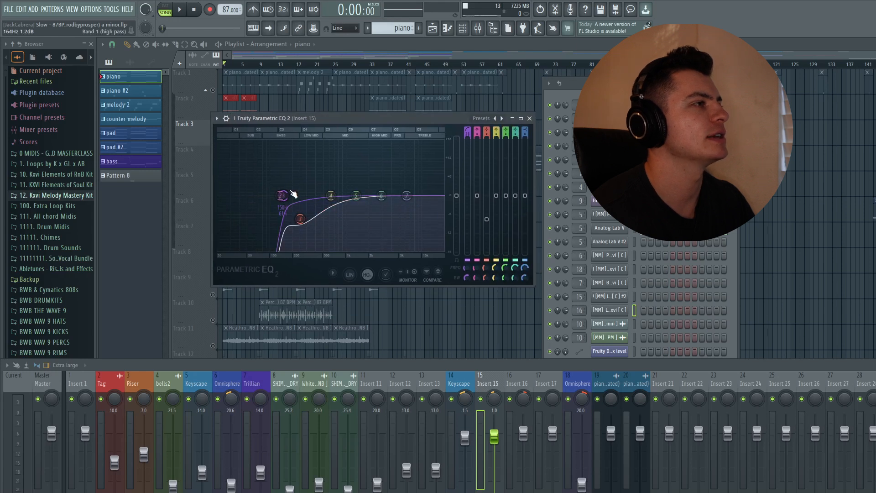
{"action": "left_click_drag", "start_coordinate": [436, 120], "coordinate": [400, 122]}
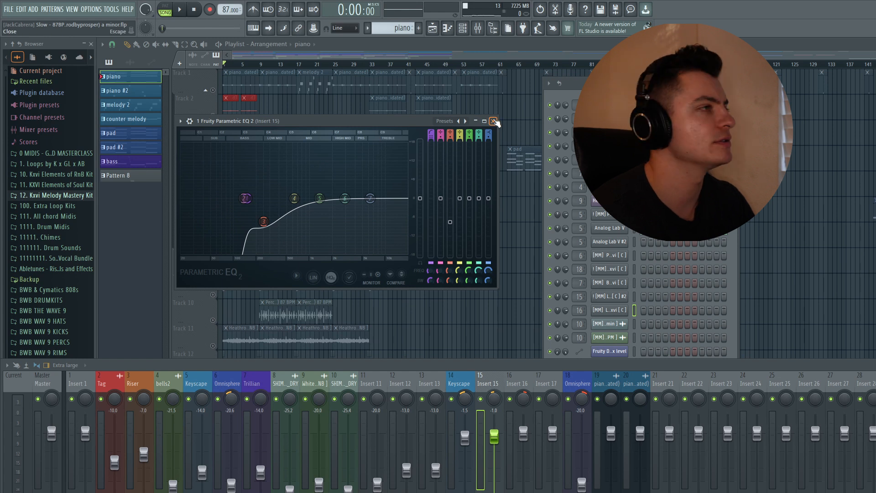
{"action": "left_click", "coordinate": [493, 121]}
- Solo track 4 with the pad, play it, and inspect the Valhalla VintageVerb settings on the Omnisphere insert 6, closing the plugin
{"action": "left_click", "coordinate": [224, 166]}
{"action": "key", "text": "space"}
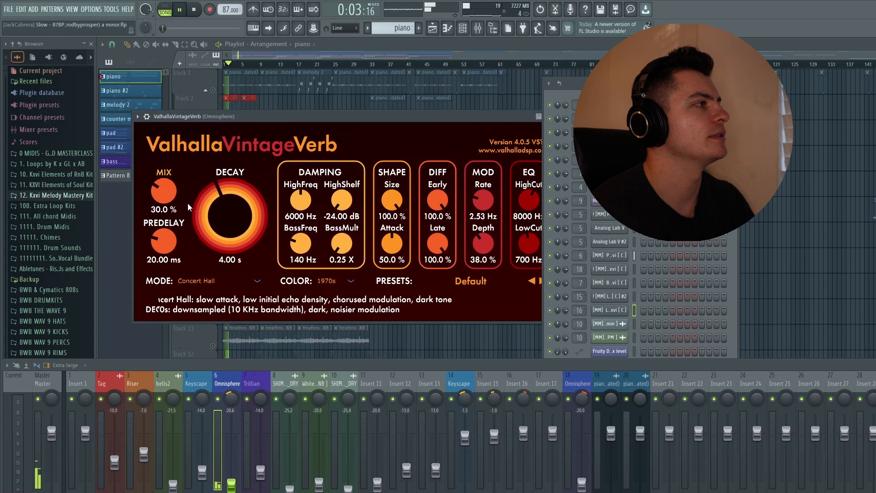
{"action": "left_click_drag", "start_coordinate": [391, 117], "coordinate": [245, 113]}
{"action": "left_click", "coordinate": [418, 111]}
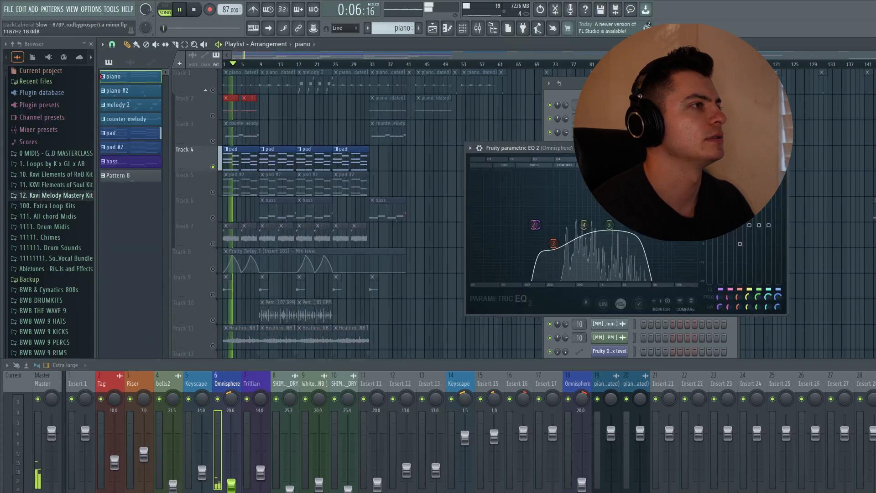
- Audition the pad through the Omnisphere insert's parametric EQ 2 with band 7's low pass opened up, undo the tweaks and close the plugin
{"action": "left_click_drag", "start_coordinate": [613, 149], "coordinate": [500, 127]}
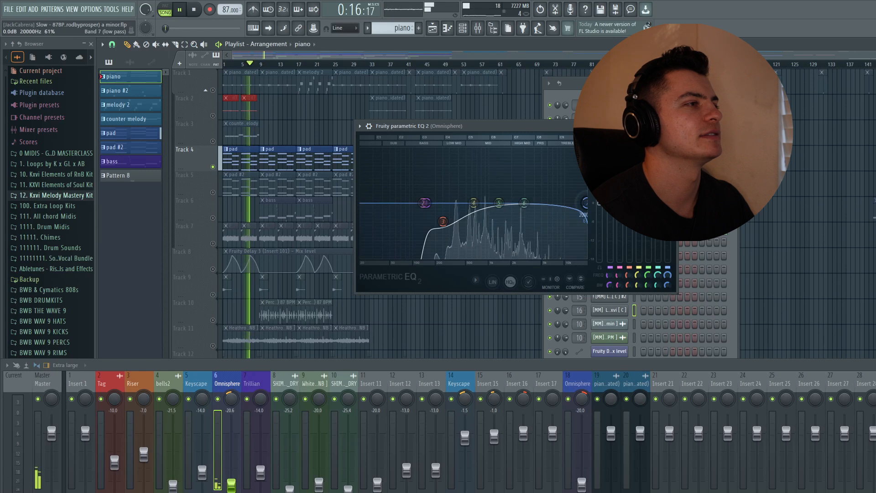
{"action": "key", "text": "ctrl+z"}
{"action": "key", "text": "space"}
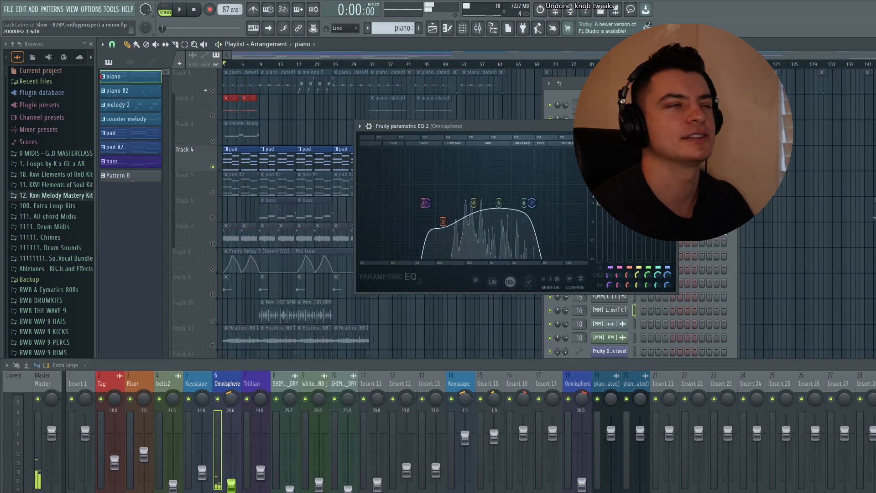
{"action": "key", "text": "Escape"}
- Solo track 1 and track 2 in turn, playing each to check the stereo settings on mixer inserts 14 and 20
{"action": "right_click", "coordinate": [213, 193]}
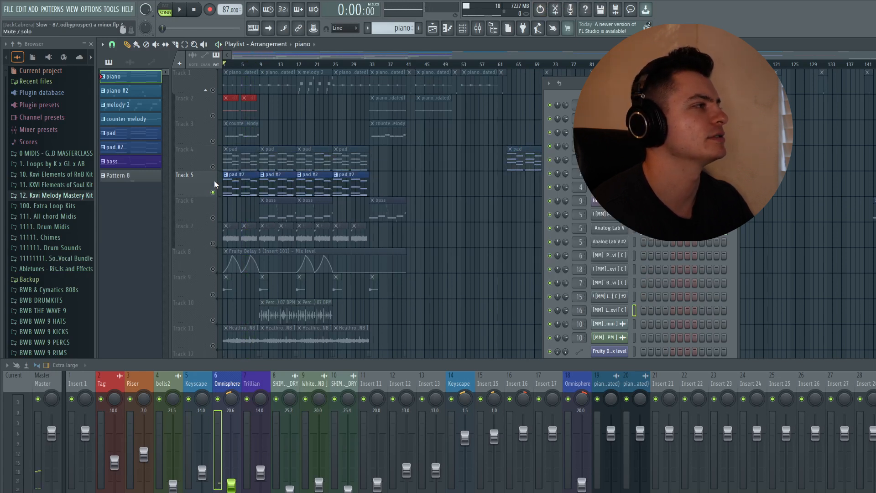
{"action": "right_click", "coordinate": [213, 90]}
{"action": "key", "text": "space"}
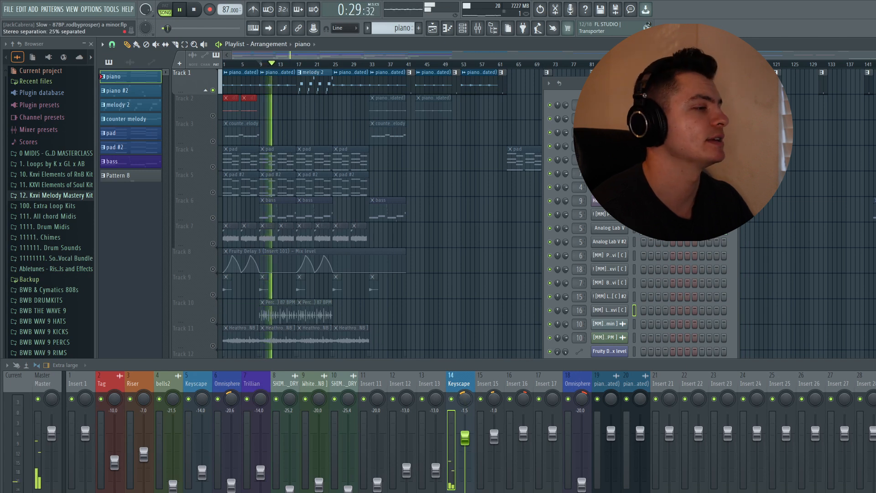
{"action": "key", "text": "space"}
{"action": "left_click", "coordinate": [213, 116], "text": "ctrl"}
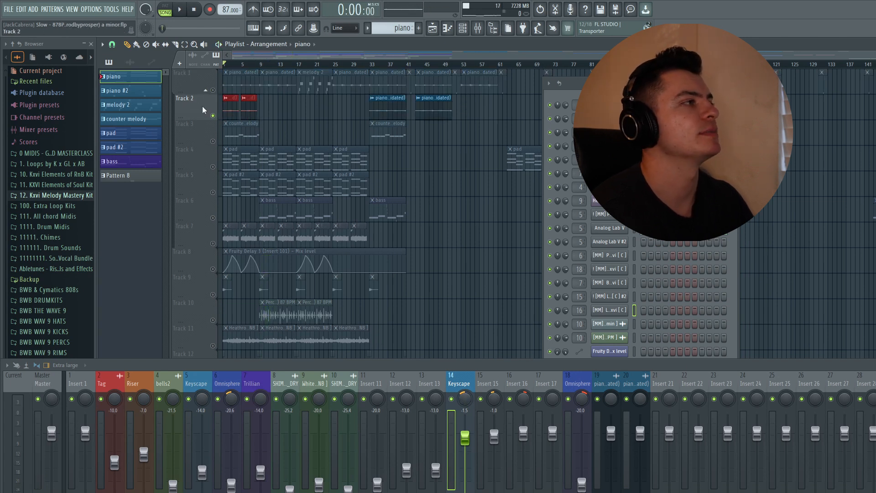
{"action": "key", "text": "space"}
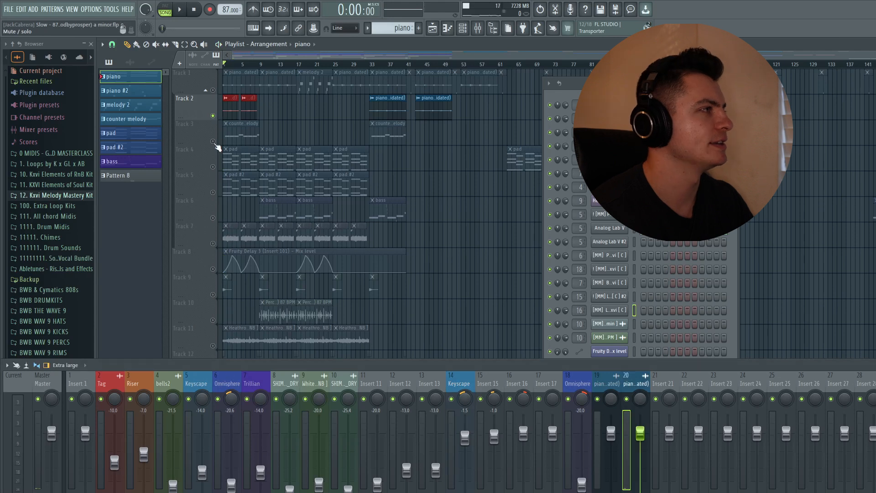
- Solo and play track 3 to check the panning on mixer insert 15, switching the solo to track 4 when done
{"action": "left_click", "coordinate": [212, 141], "text": "ctrl"}
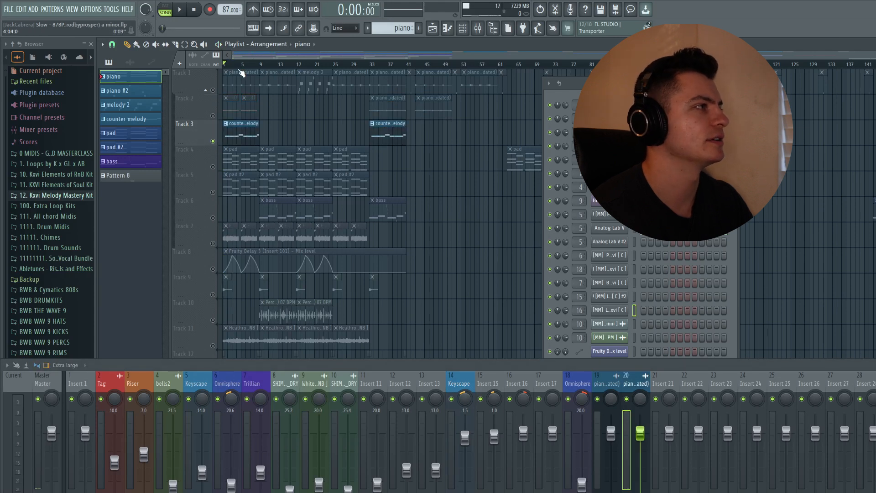
{"action": "key", "text": "space"}
{"action": "left_click", "coordinate": [485, 383]}
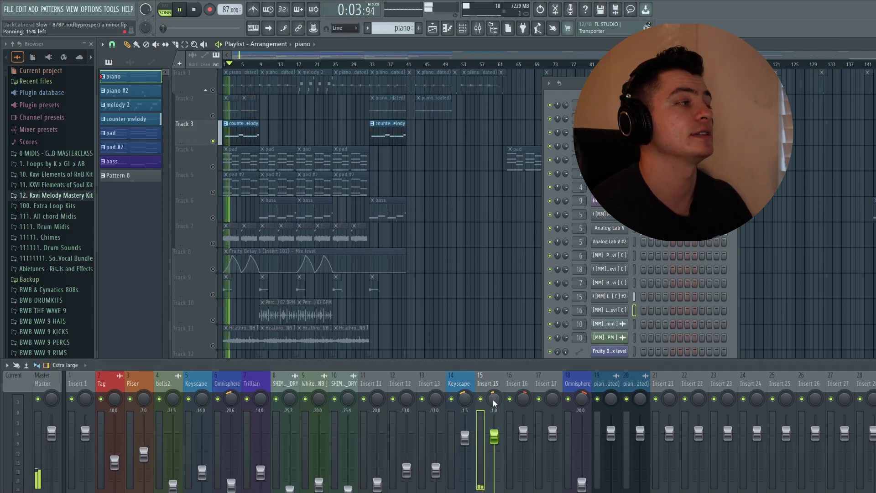
{"action": "left_click", "coordinate": [212, 166], "text": "ctrl"}
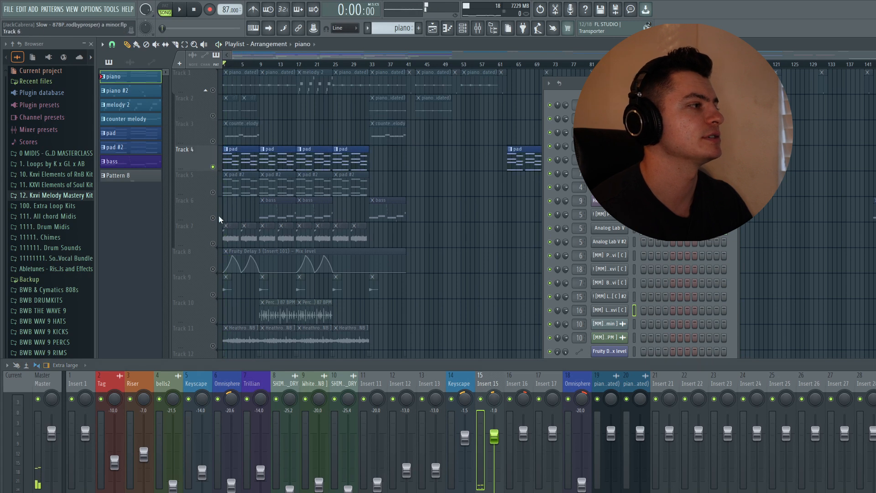
- Play the soloed track 4 while checking Omnisphere insert 6, and solo and play track 5 to check the panning on insert 18
{"action": "key", "text": "space"}
{"action": "left_click", "coordinate": [221, 379]}
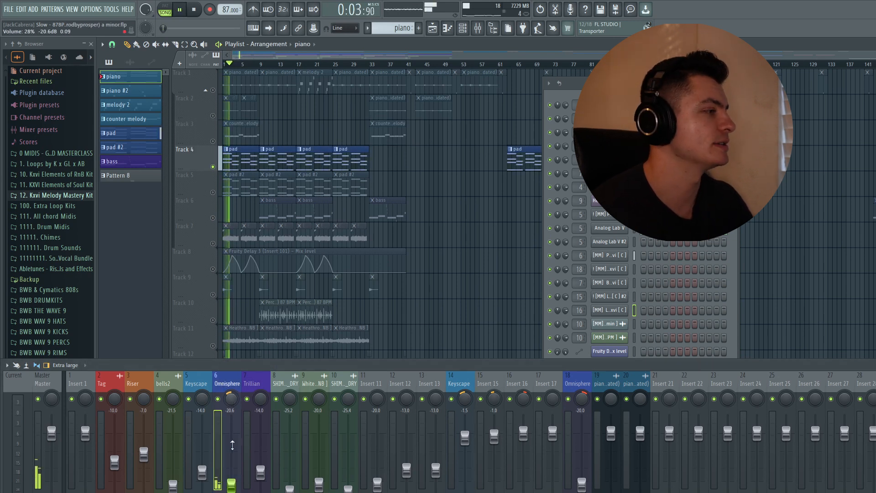
{"action": "left_click", "coordinate": [213, 192], "text": "ctrl"}
{"action": "key", "text": "space"}
{"action": "left_click", "coordinate": [578, 385]}
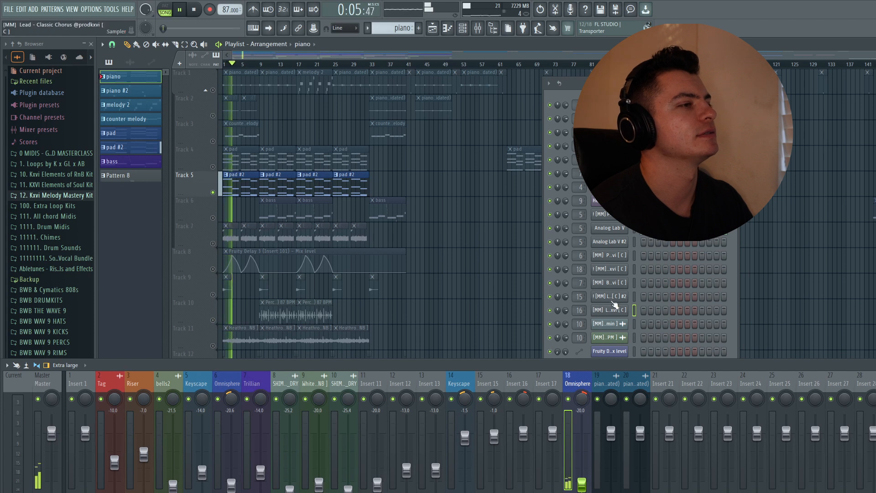
- Review the Pad - U and The 6 preset in the Analog Lab V #3 channel that plays pad #2, and close it
{"action": "left_click_drag", "start_coordinate": [649, 83], "coordinate": [643, 65]}
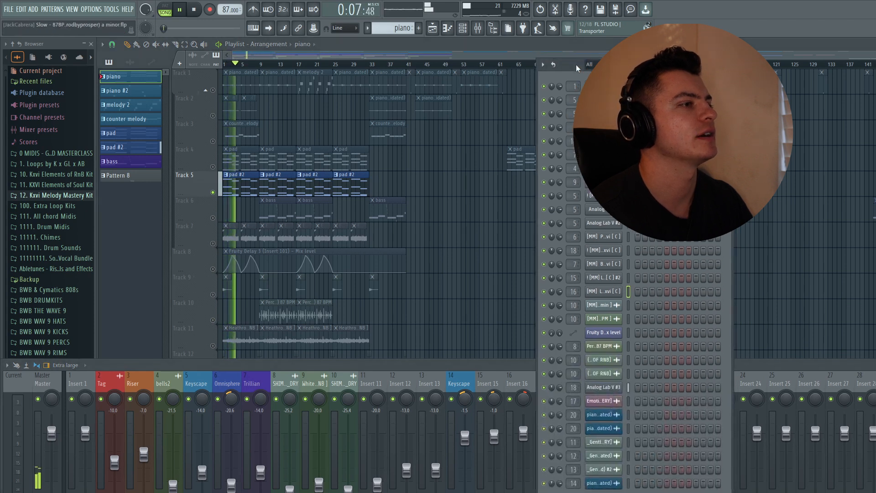
{"action": "left_click_drag", "start_coordinate": [153, 111], "coordinate": [158, 83]}
{"action": "left_click_drag", "start_coordinate": [486, 85], "coordinate": [447, 75]}
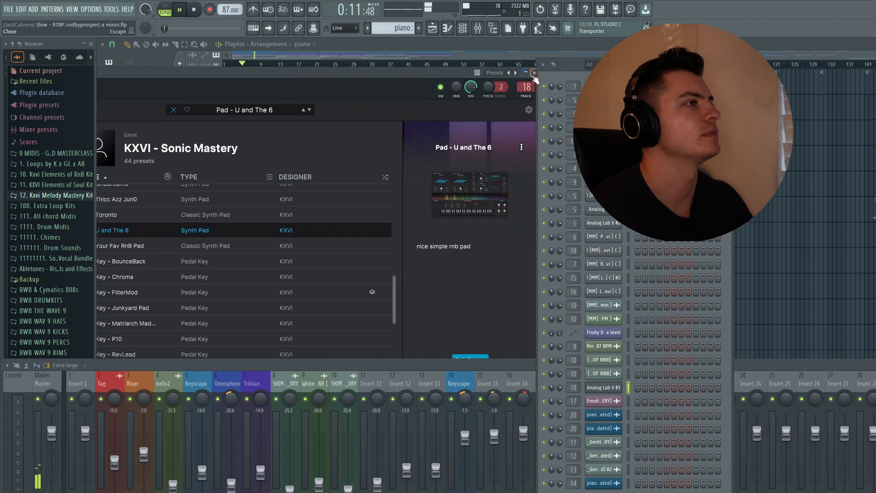
{"action": "left_click", "coordinate": [529, 74]}
- Inspect the Valhalla VintageVerb settings on Omnisphere insert 18 while pad #2 plays, and close the plugin
{"action": "left_click", "coordinate": [520, 366]}
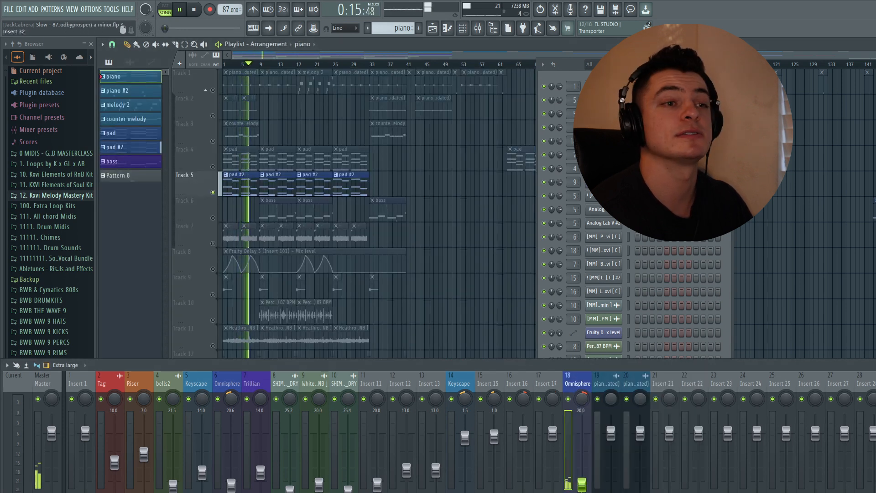
{"action": "left_click", "coordinate": [875, 406]}
{"action": "left_click_drag", "start_coordinate": [222, 157], "coordinate": [279, 127]}
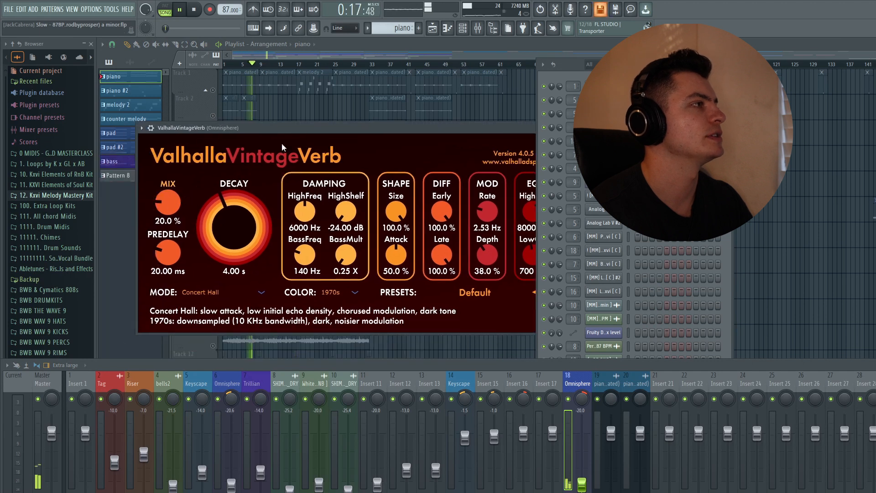
{"action": "left_click_drag", "start_coordinate": [496, 128], "coordinate": [354, 125]}
{"action": "left_click", "coordinate": [421, 124]}
- Examine the Fruity parametric EQ 2 curve on Omnisphere insert 18, and close the plugin
{"action": "left_click", "coordinate": [875, 397]}
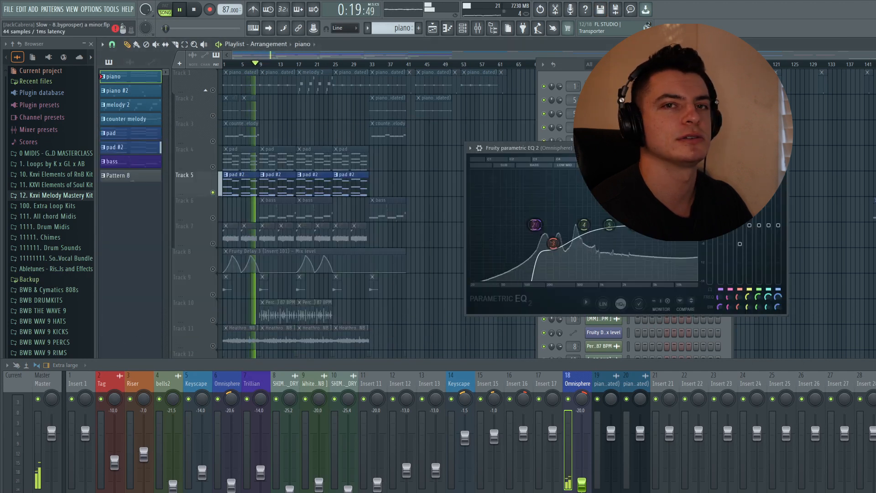
{"action": "left_click_drag", "start_coordinate": [519, 149], "coordinate": [466, 140]}
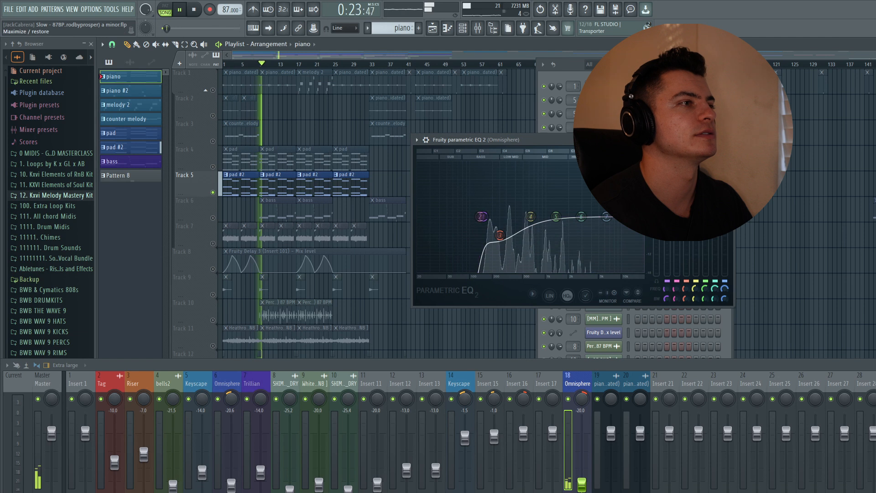
{"action": "left_click", "coordinate": [727, 140]}
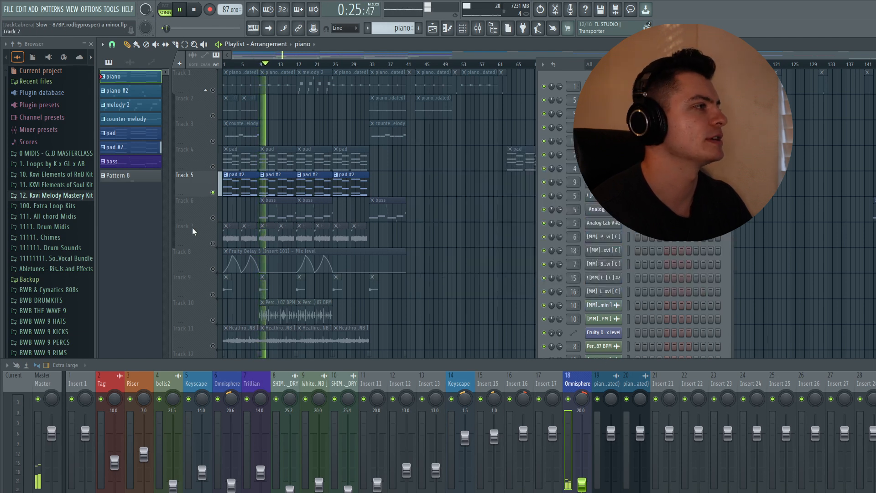
- Solo track 6 with the bass, play it, and bring up the bass sound's channel
{"action": "left_click", "coordinate": [208, 216]}
{"action": "key", "text": "space"}
{"action": "key", "text": "ctrl+s"}
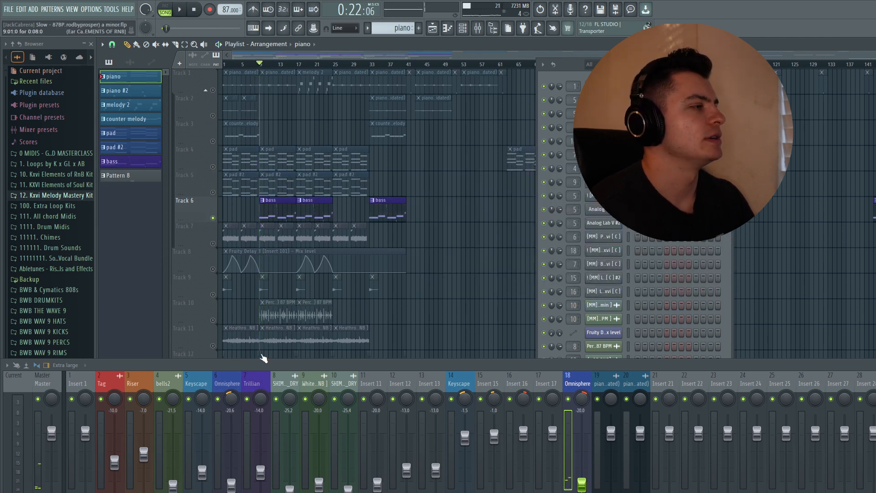
{"action": "key", "text": "space"}
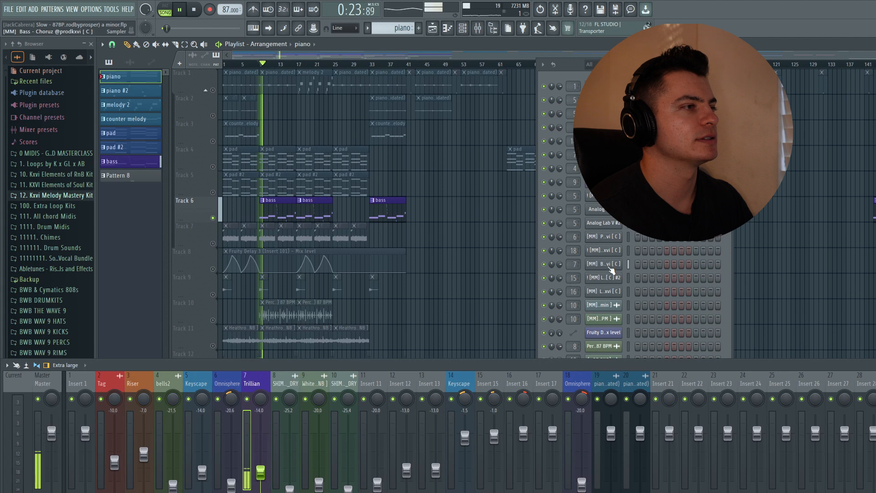
{"action": "left_click", "coordinate": [611, 265]}
- Inspect the Valhalla VintageVerb settings on the Trillian insert 7, and close the plugin
{"action": "left_click", "coordinate": [474, 204]}
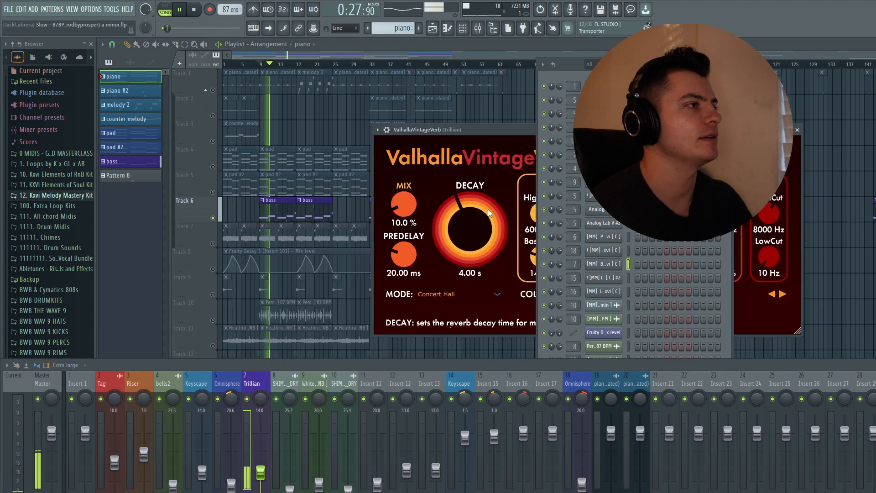
{"action": "left_click_drag", "start_coordinate": [457, 132], "coordinate": [106, 105]}
{"action": "left_click_drag", "start_coordinate": [316, 105], "coordinate": [362, 105]}
{"action": "left_click", "coordinate": [491, 103]}
- Examine the Trillian insert's parametric EQ 2, pointing out band 1's high pass, and close the plugin
{"action": "left_click", "coordinate": [874, 396]}
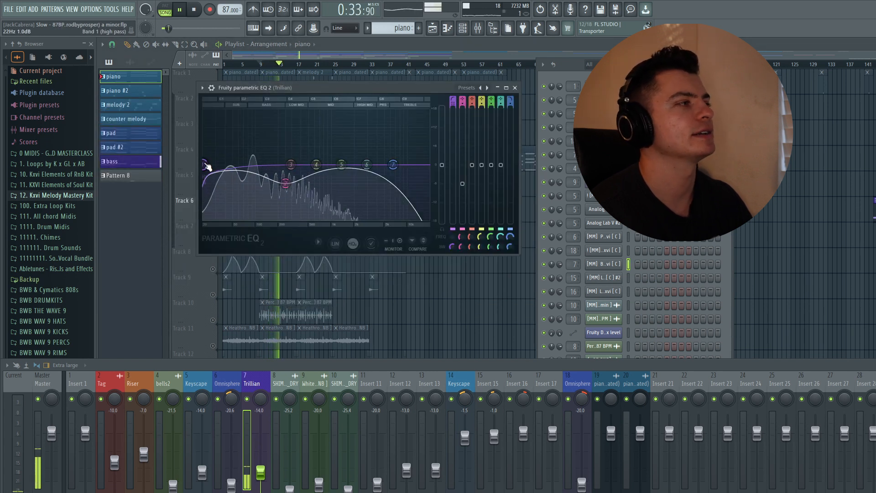
{"action": "left_click_drag", "start_coordinate": [207, 167], "coordinate": [203, 166]}
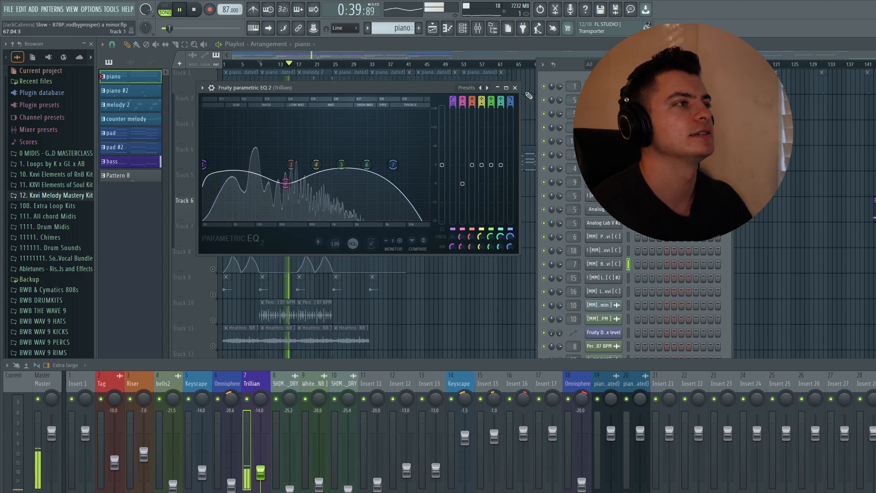
{"action": "left_click", "coordinate": [515, 88]}
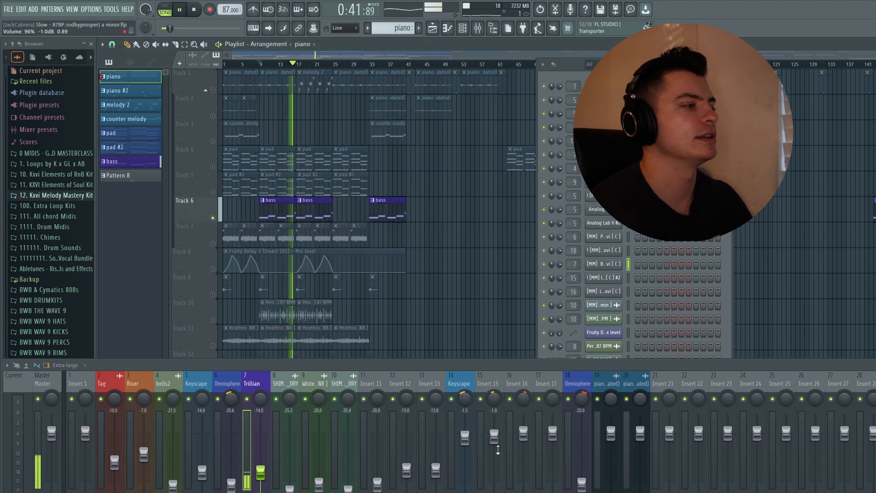
- Solo track 7, play its audio clips from the start, and select mixer insert 17
{"action": "key", "text": "space"}
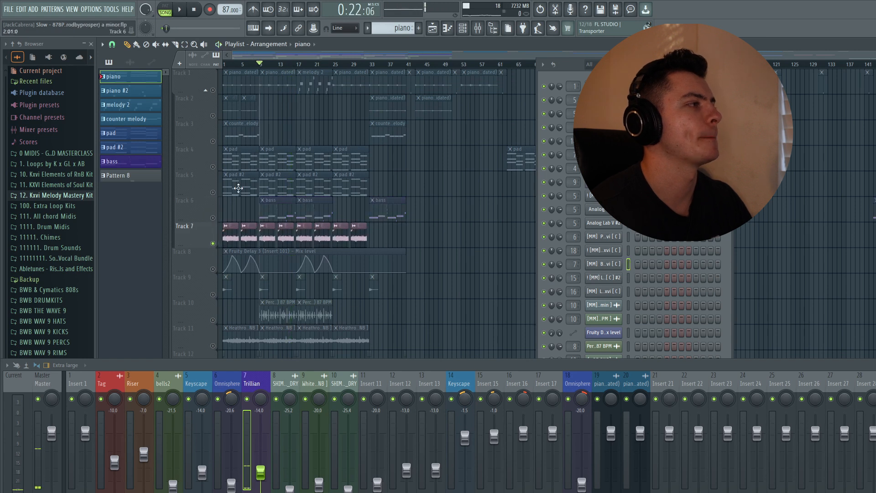
{"action": "key", "text": "space"}
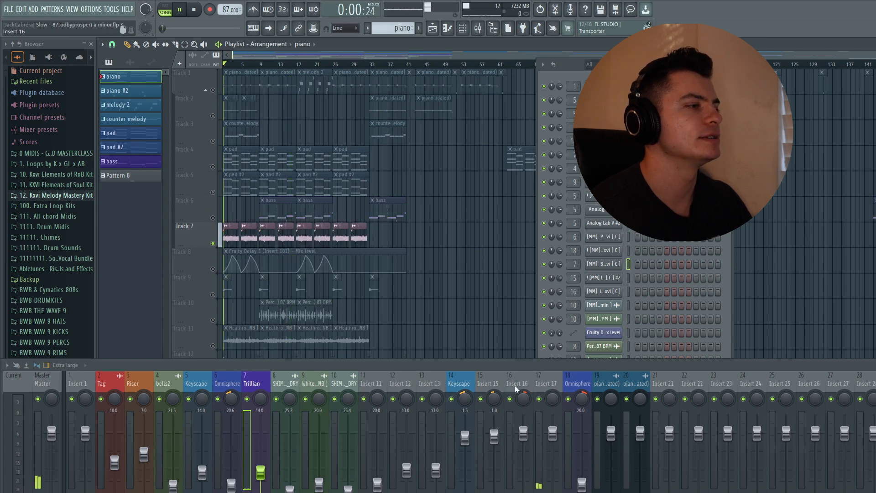
{"action": "left_click", "coordinate": [548, 384]}
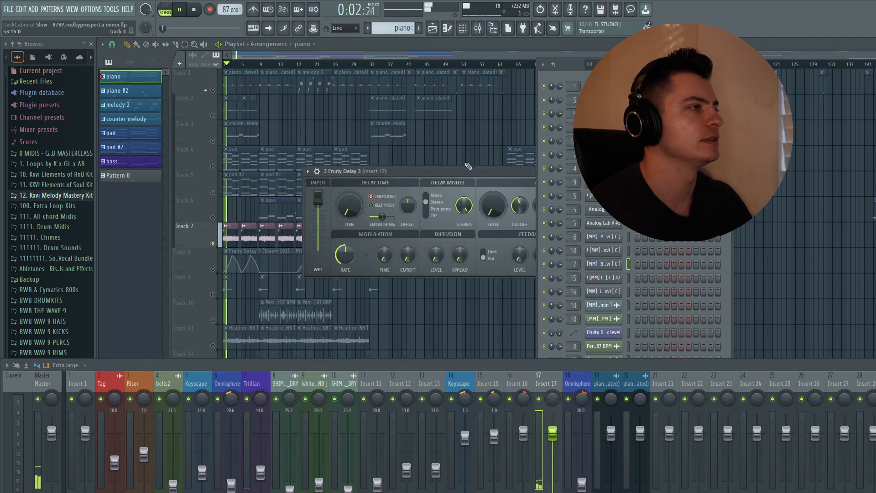
- Review the Fruity Delay 3 on insert 17, audition a feedback cutoff tweak, undo it and close the plugin
{"action": "left_click_drag", "start_coordinate": [466, 167], "coordinate": [363, 110]}
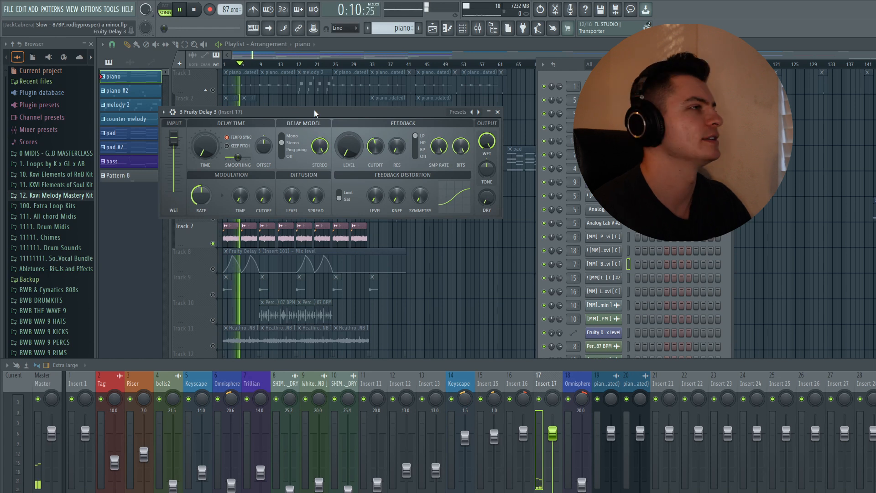
{"action": "left_click_drag", "start_coordinate": [315, 113], "coordinate": [312, 113]}
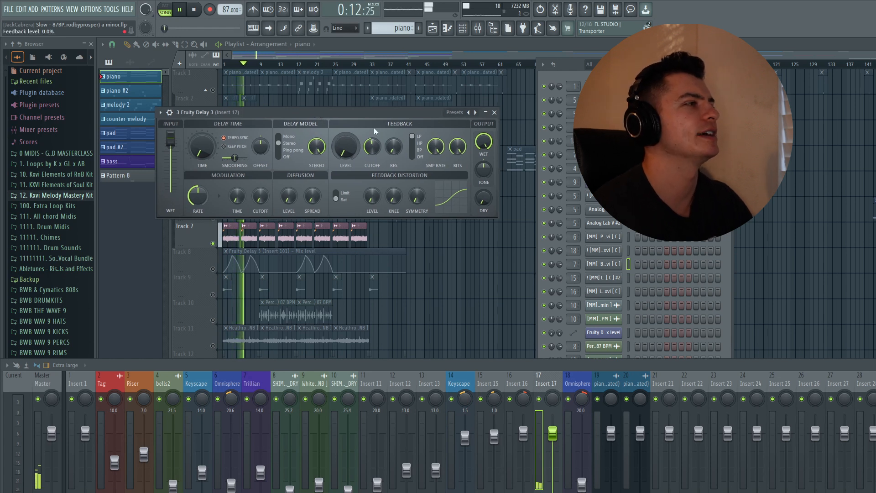
{"action": "left_click_drag", "start_coordinate": [377, 146], "coordinate": [377, 110]}
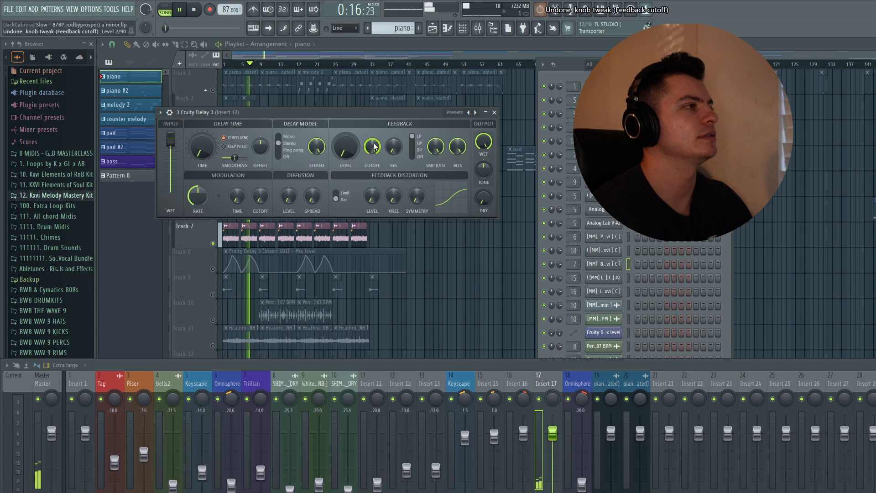
{"action": "left_click", "coordinate": [495, 112]}
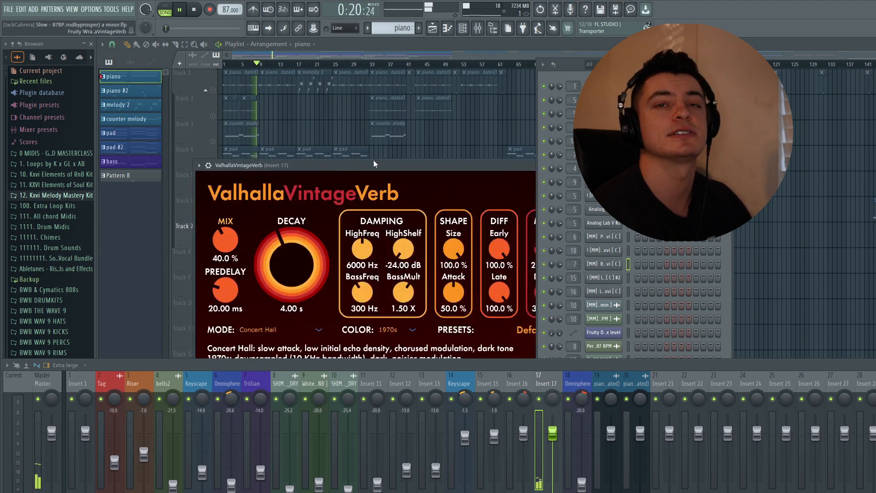
- Inspect insert 17's Valhalla VintageVerb and the band 2 cut in its Fruity Parametric EQ 2, closing both plugins
{"action": "left_click_drag", "start_coordinate": [373, 164], "coordinate": [243, 97]}
{"action": "left_click", "coordinate": [487, 102]}
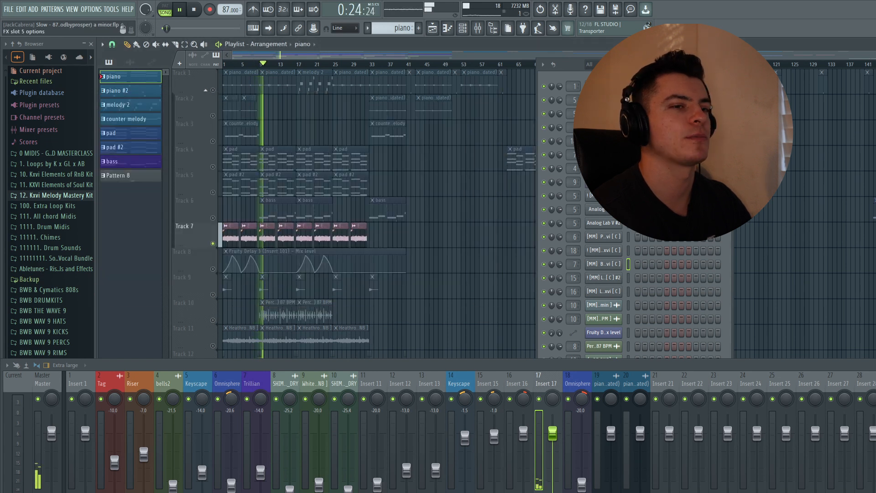
{"action": "left_click_drag", "start_coordinate": [347, 147], "coordinate": [348, 117]}
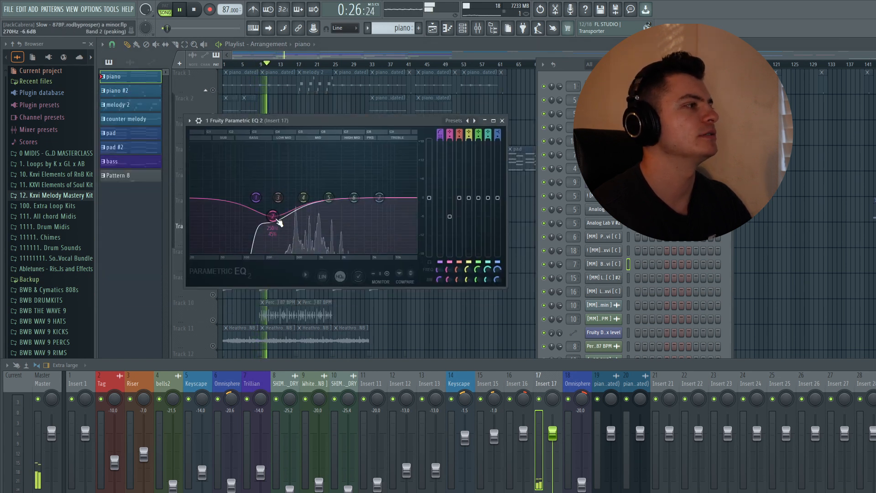
{"action": "mouse_move", "coordinate": [278, 222]}
{"action": "left_mouse_down"}
{"action": "mouse_move", "coordinate": [255, 196]}
{"action": "mouse_move", "coordinate": [278, 223]}
{"action": "left_mouse_up"}
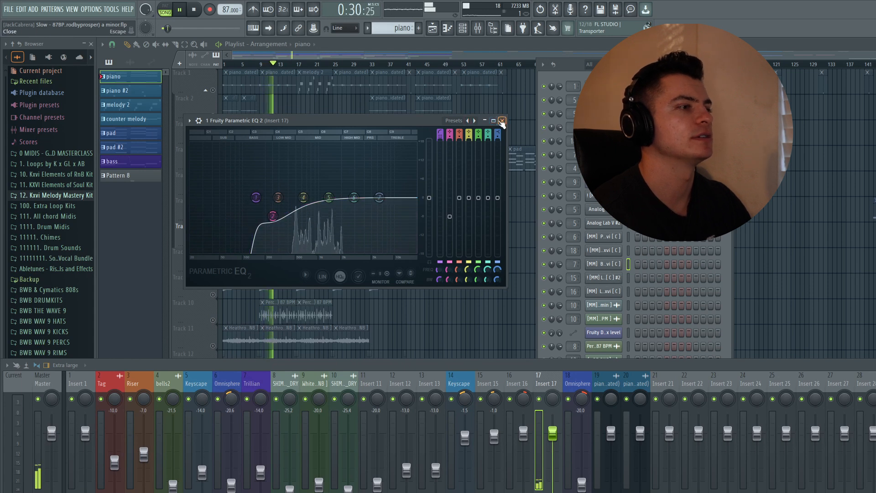
{"action": "left_click", "coordinate": [503, 121]}
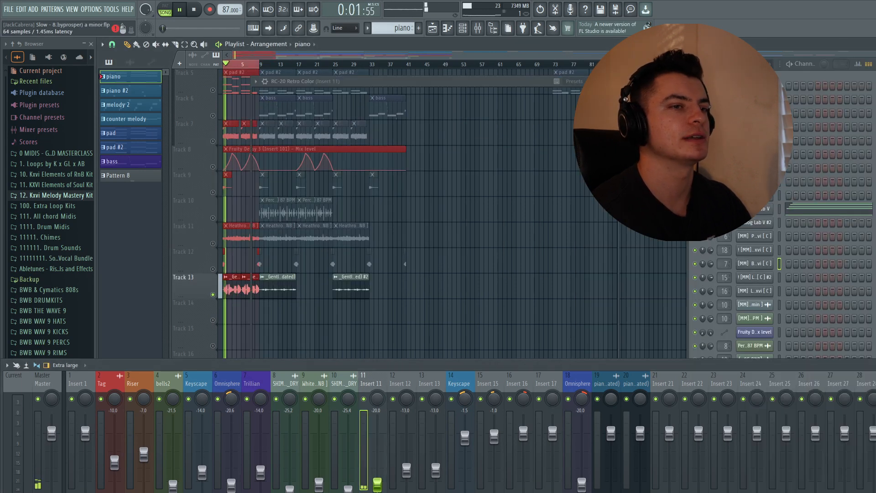
- Inspect the RC-20 Retro Color and Decimort 2 settings on insert 11 while track 13 plays, closing each plugin
{"action": "left_click_drag", "start_coordinate": [409, 84], "coordinate": [412, 67]}
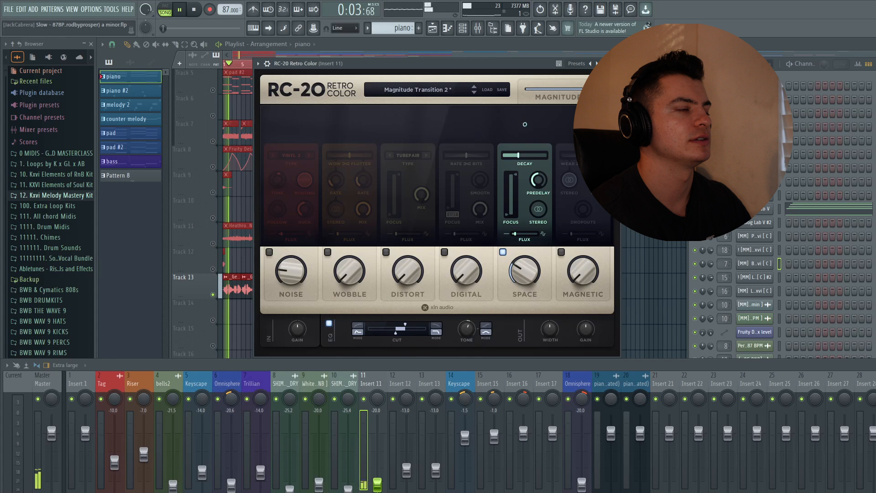
{"action": "key", "text": "Escape"}
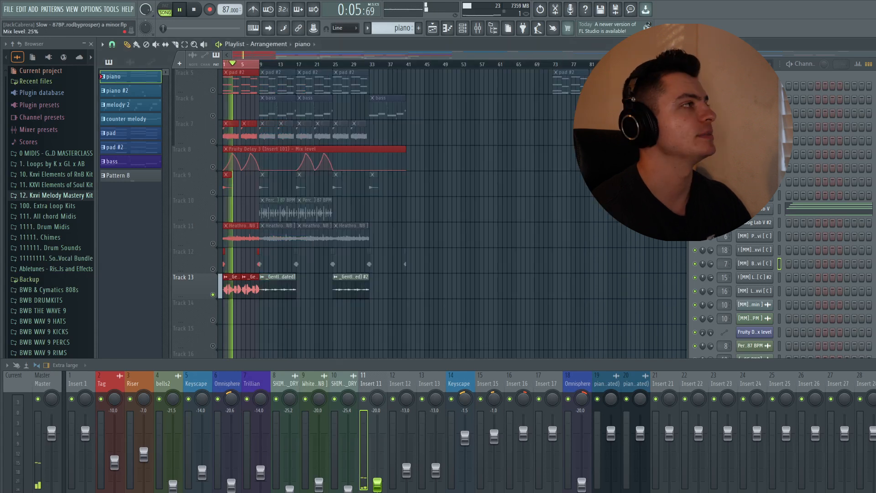
{"action": "left_click_drag", "start_coordinate": [412, 146], "coordinate": [355, 98]}
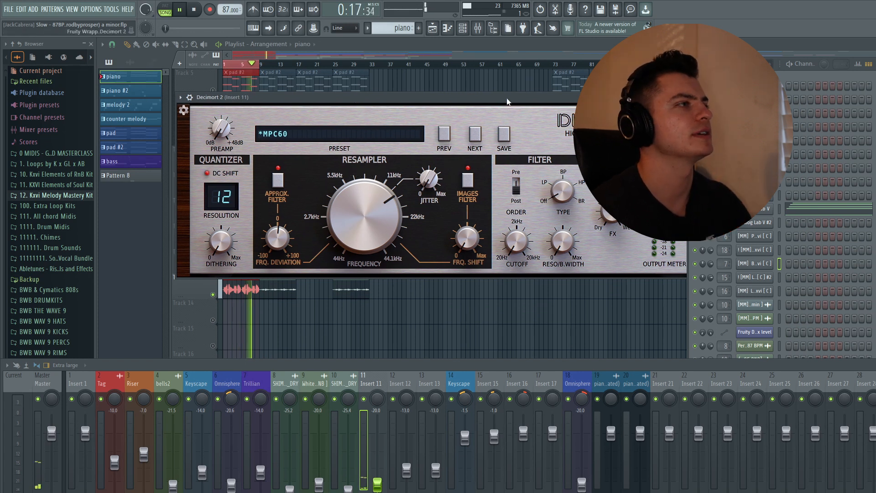
{"action": "left_click_drag", "start_coordinate": [355, 97], "coordinate": [307, 101]}
{"action": "key", "text": "Escape"}
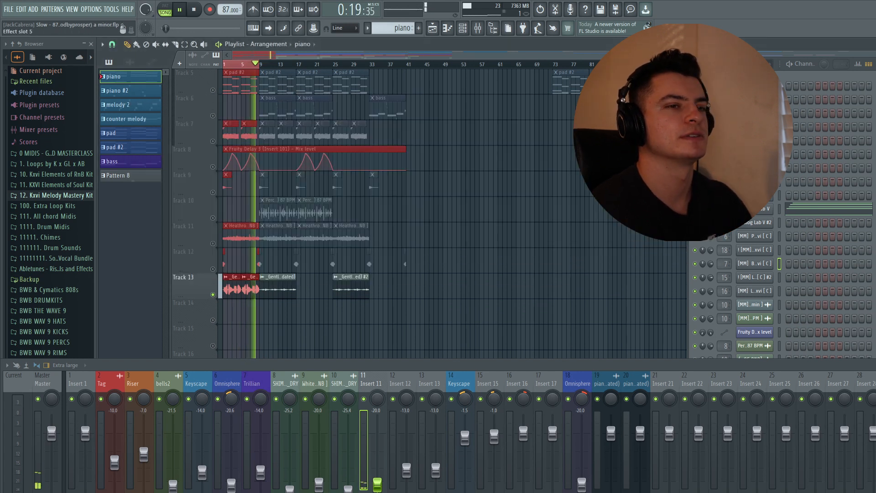
- Inspect the Valhalla VintageVerb and H-Delay Mono-Stereo settings on insert 11, closing each plugin
{"action": "left_click", "coordinate": [675, 137]}
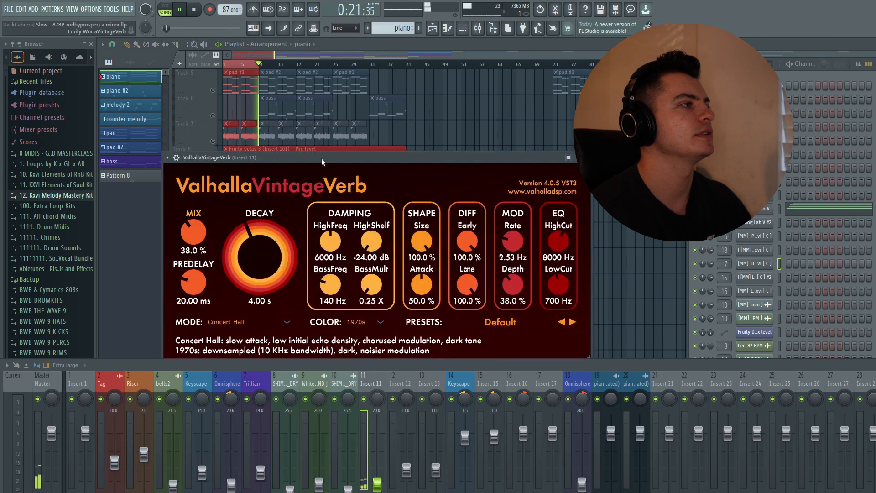
{"action": "left_click_drag", "start_coordinate": [321, 161], "coordinate": [327, 120]}
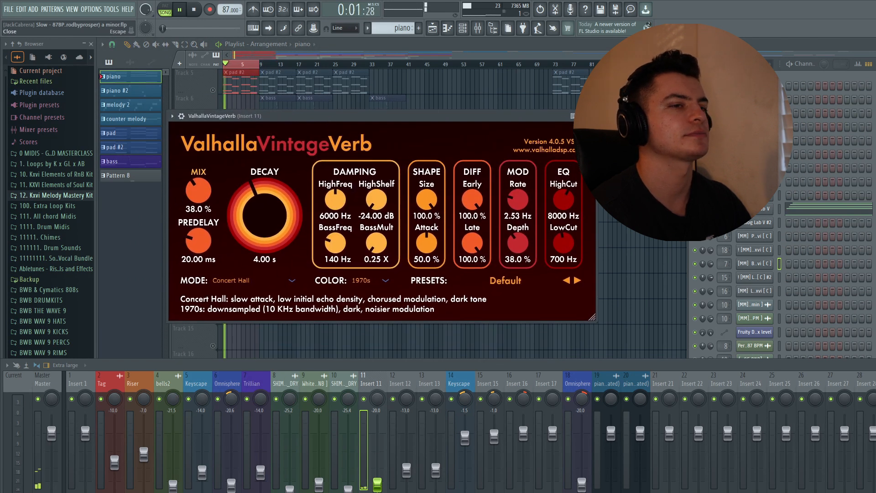
{"action": "left_click", "coordinate": [589, 116]}
{"action": "left_click", "coordinate": [698, 283]}
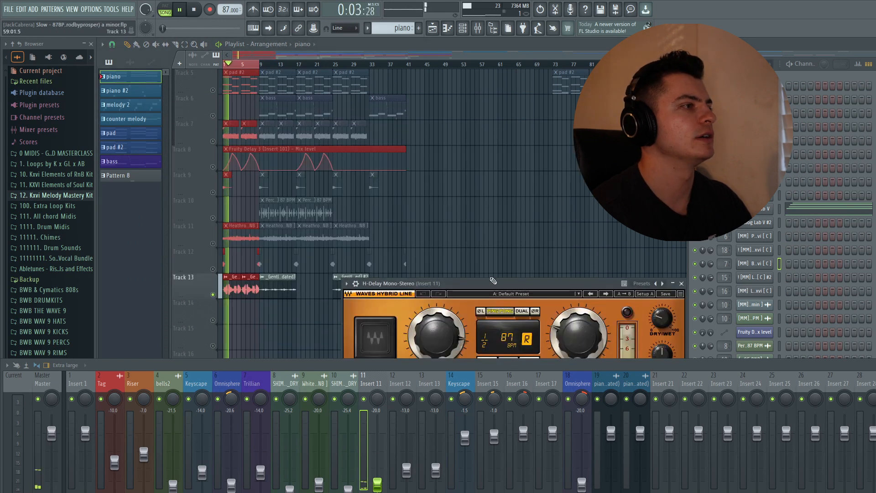
{"action": "left_click_drag", "start_coordinate": [493, 280], "coordinate": [429, 117]}
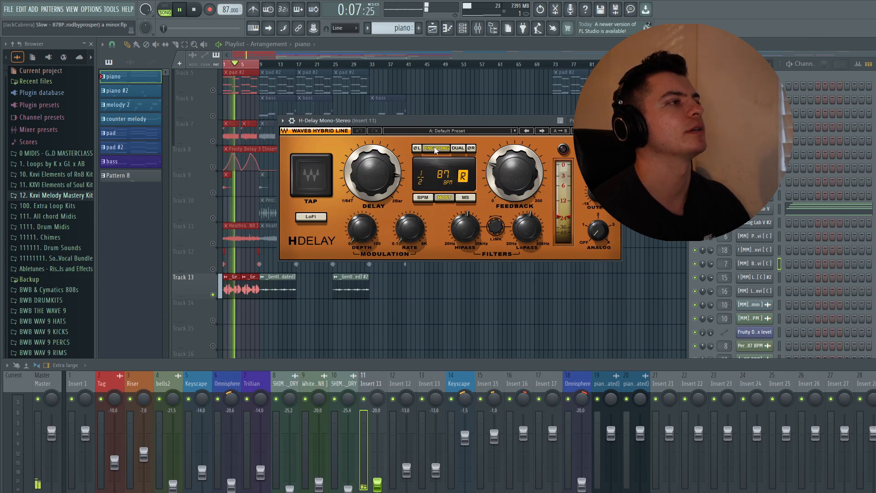
{"action": "left_click", "coordinate": [615, 121]}
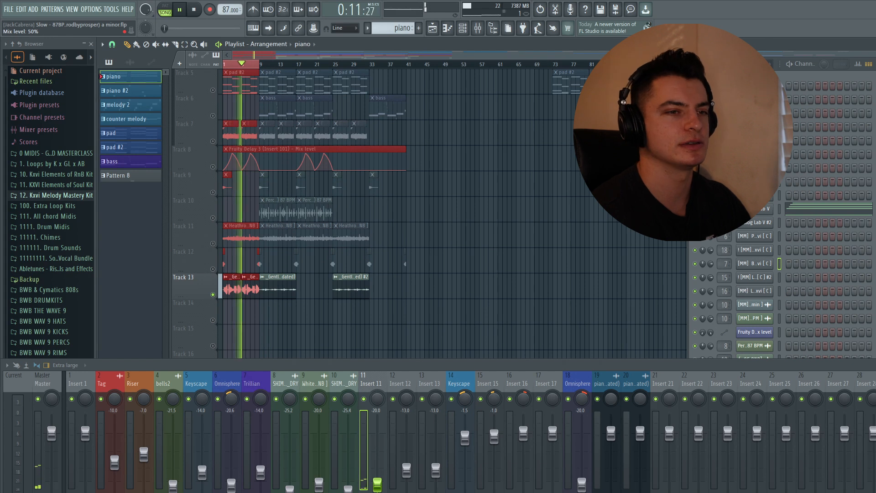
- Inspect the Fruity Parametric EQ 2 curve on insert 11 and close the plugin
{"action": "left_click_drag", "start_coordinate": [455, 275], "coordinate": [399, 119]}
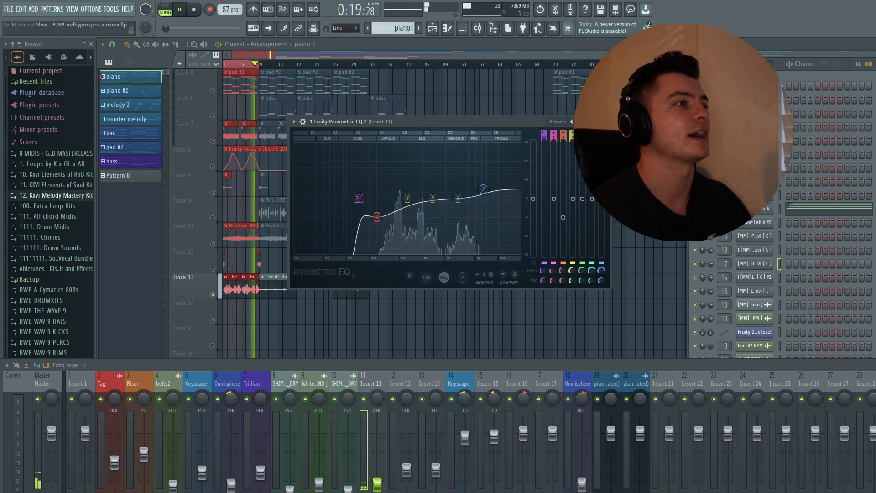
{"action": "key", "text": "Escape"}
{"action": "right_click", "coordinate": [406, 237]}
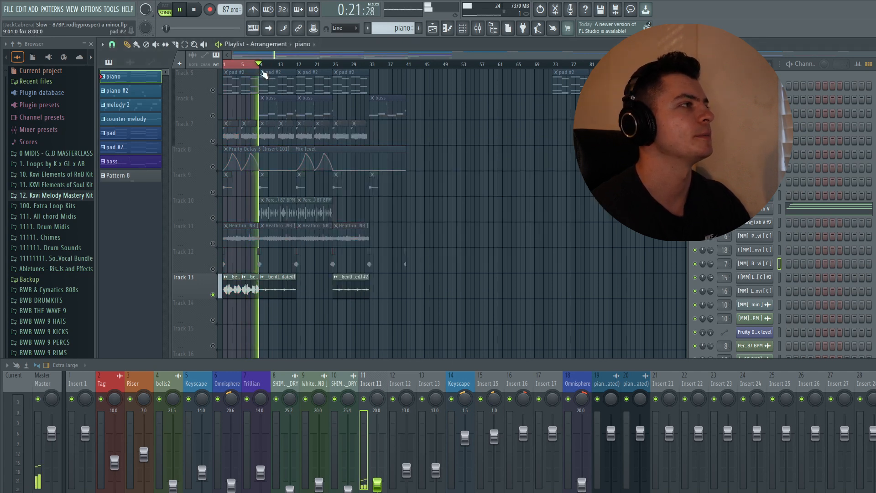
- Play bars 9 to 17 of track 13 and inspect insert 12's Decimort 2 settings, closing the plugin
{"action": "key", "text": "space"}
{"action": "left_click_drag", "start_coordinate": [261, 65], "coordinate": [269, 65]}
{"action": "key", "text": "space"}
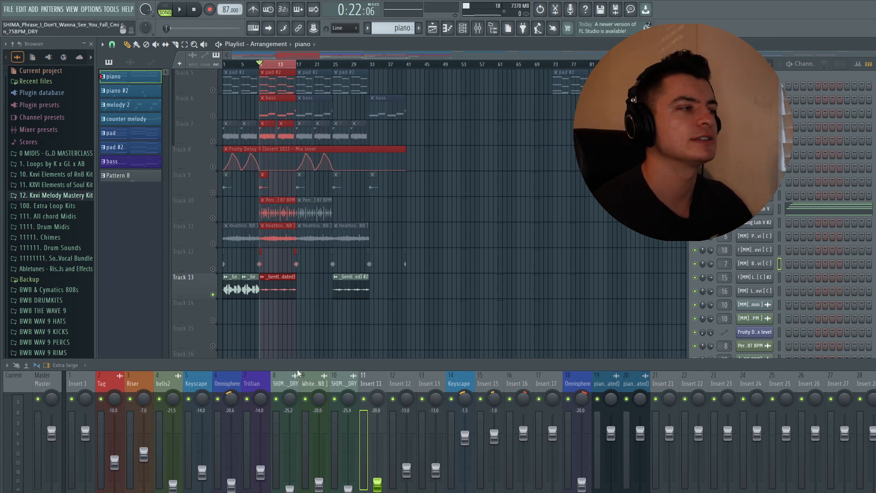
{"action": "left_click", "coordinate": [396, 383]}
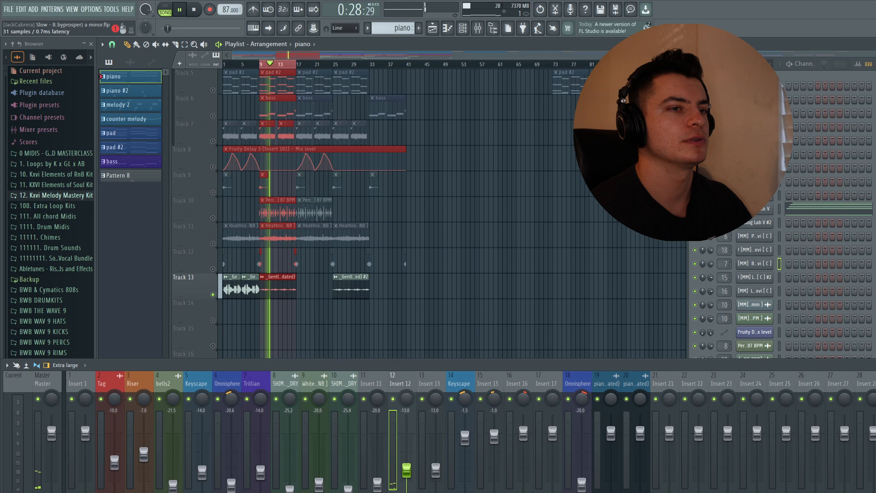
{"action": "left_click", "coordinate": [415, 155]}
{"action": "left_click_drag", "start_coordinate": [415, 155], "coordinate": [365, 136]}
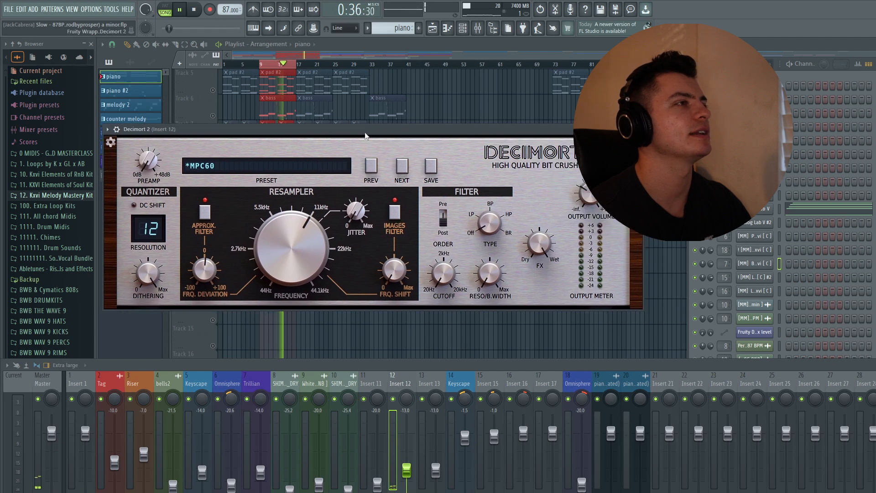
{"action": "left_click", "coordinate": [638, 129]}
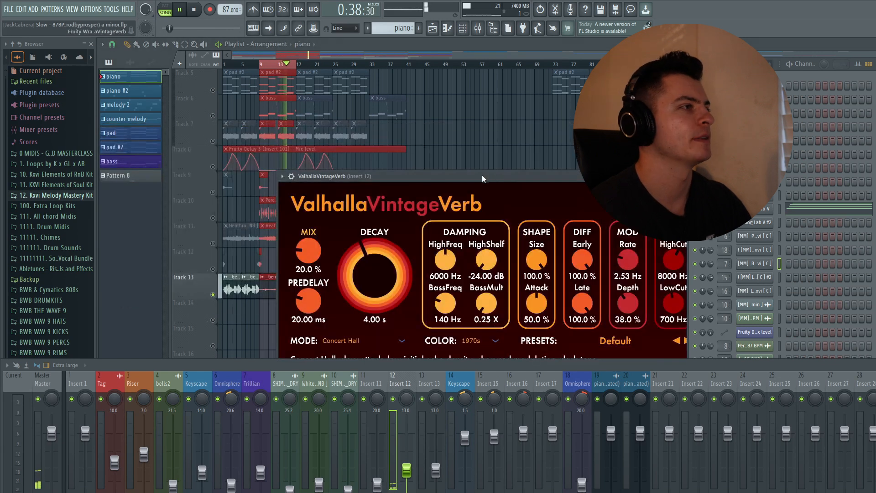
- Inspect the Valhalla VintageVerb settings and Fruity Parametric EQ 2 curve on insert 12, closing each plugin
{"action": "left_click_drag", "start_coordinate": [483, 178], "coordinate": [405, 104]}
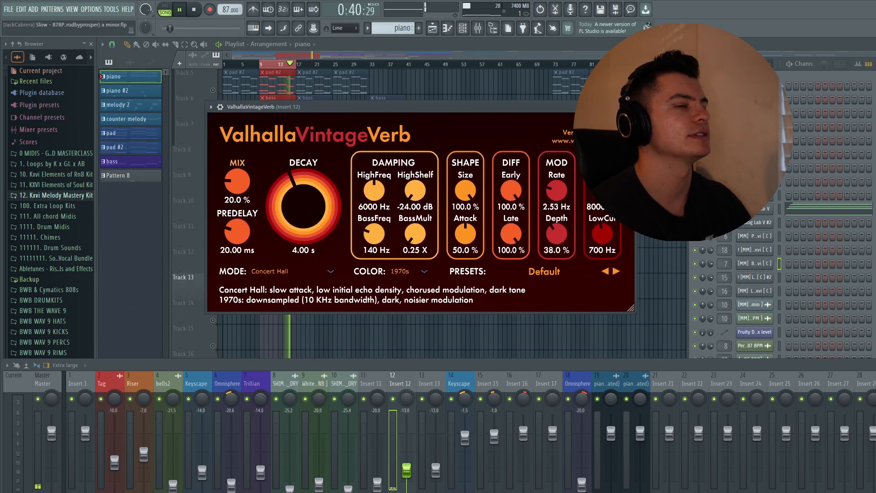
{"action": "left_click", "coordinate": [629, 107]}
{"action": "left_click_drag", "start_coordinate": [342, 174], "coordinate": [361, 140]}
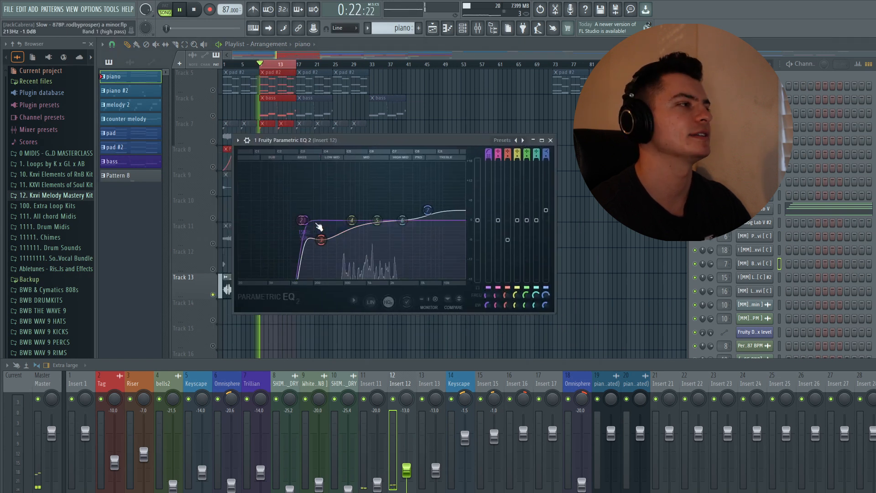
{"action": "left_click_drag", "start_coordinate": [430, 135], "coordinate": [431, 142]}
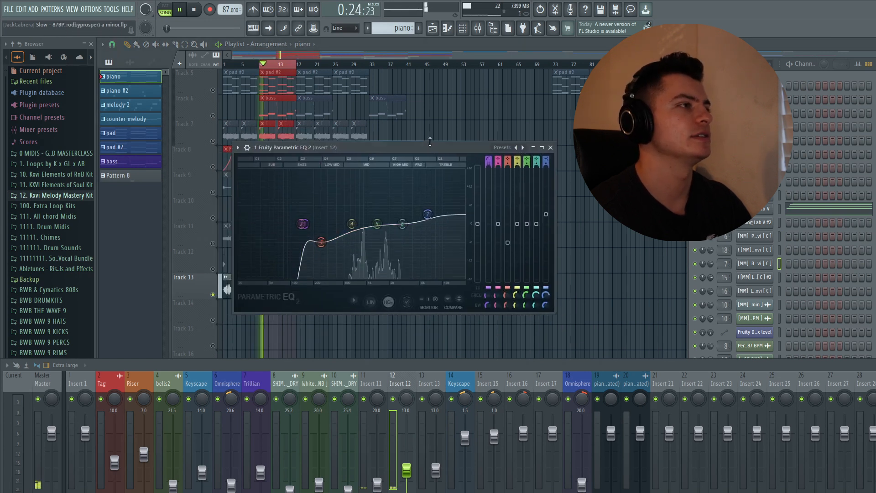
{"action": "left_click", "coordinate": [551, 147]}
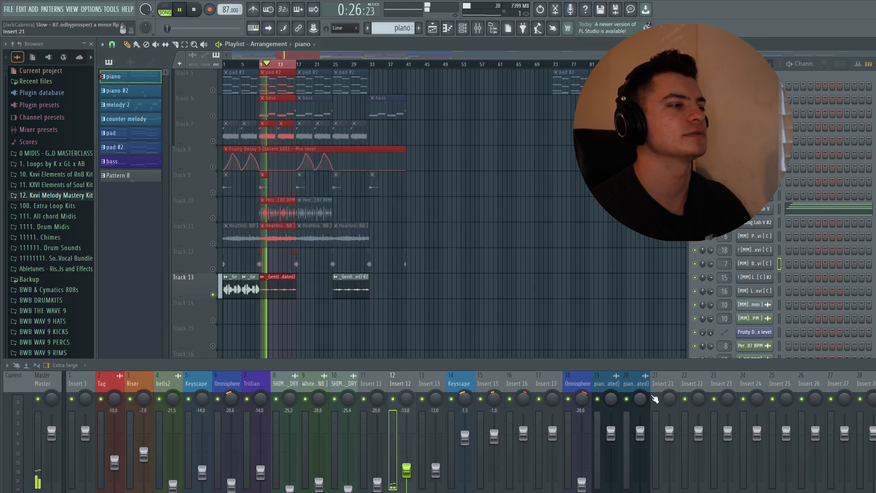
- Play bars 25 to 33 of track 13 and inspect insert 13's Decimort 2 resampler frequency, closing the plugin
{"action": "key", "text": "space"}
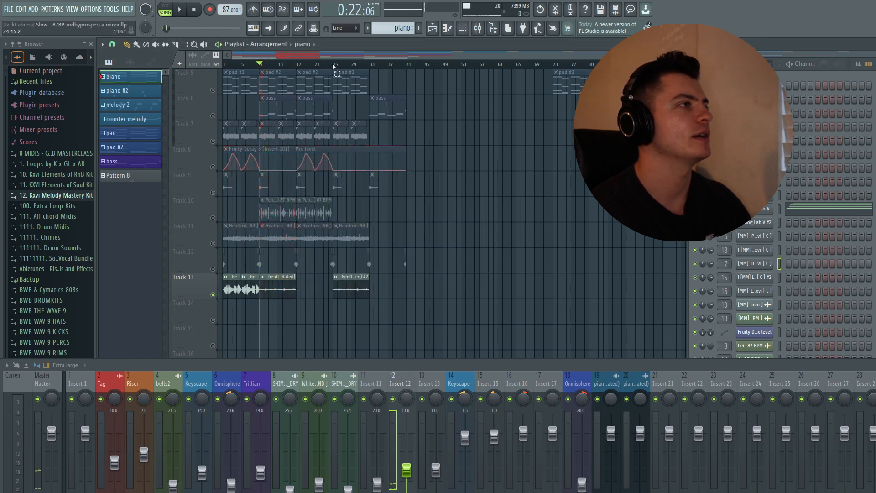
{"action": "left_click_drag", "start_coordinate": [332, 66], "coordinate": [370, 66]}
{"action": "key", "text": "space"}
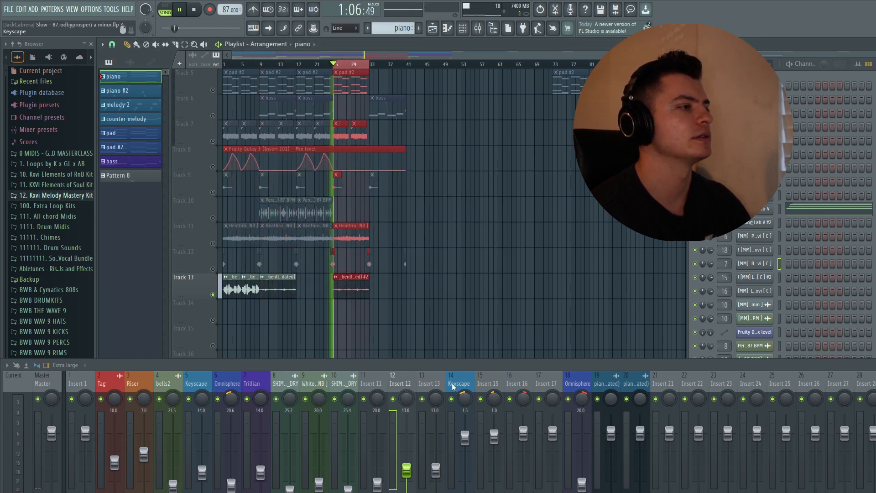
{"action": "left_click", "coordinate": [439, 384]}
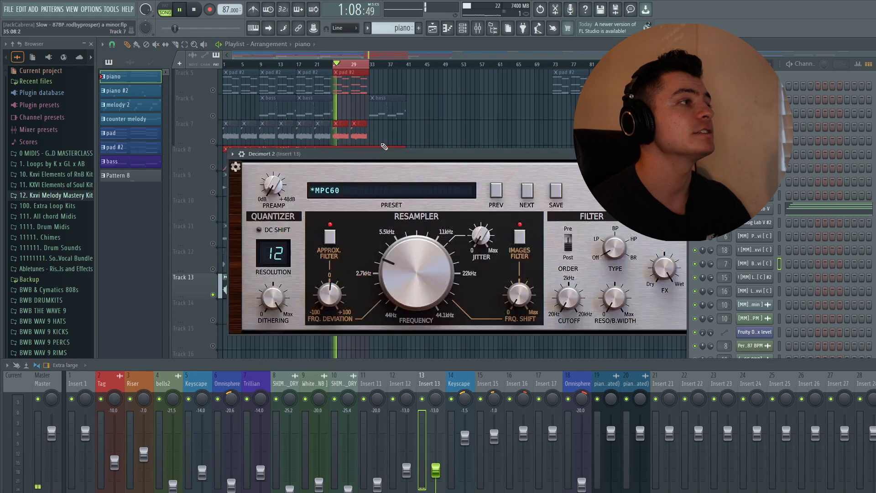
{"action": "left_click_drag", "start_coordinate": [384, 154], "coordinate": [370, 121]}
{"action": "mouse_move", "coordinate": [399, 241]}
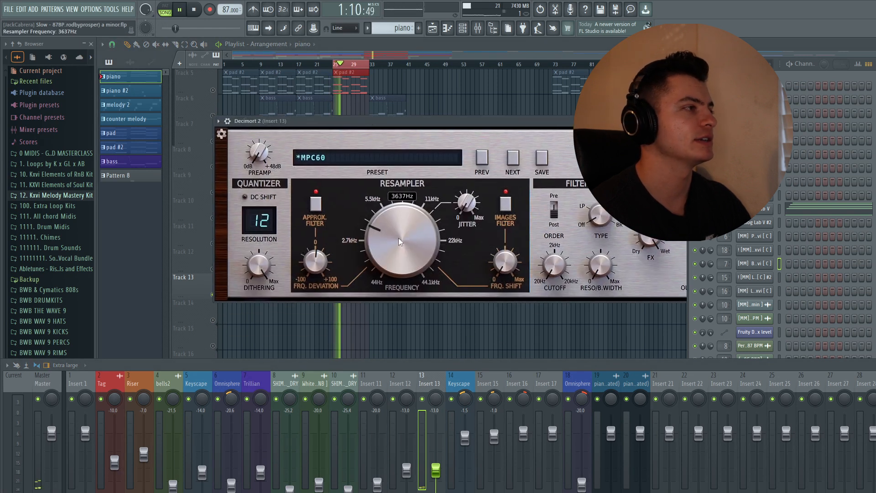
{"action": "left_click_drag", "start_coordinate": [502, 124], "coordinate": [413, 128]}
{"action": "left_click", "coordinate": [658, 124]}
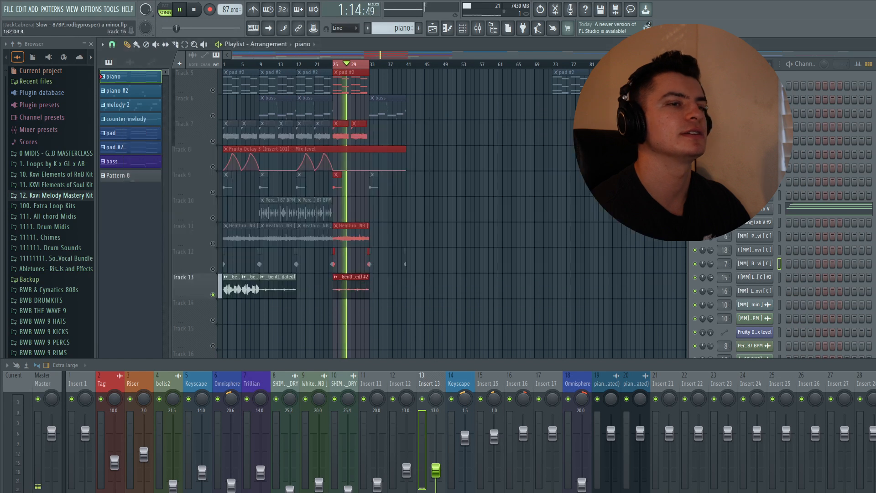
- Inspect the Valhalla VintageVerb mix and H-Delay Mono-Stereo settings on insert 13, closing each plugin
{"action": "left_click_drag", "start_coordinate": [385, 180], "coordinate": [331, 128]}
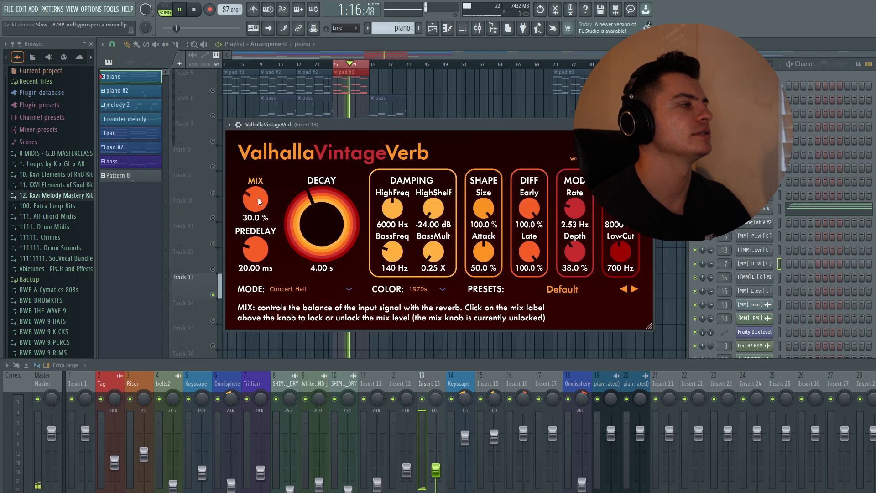
{"action": "left_click", "coordinate": [648, 124]}
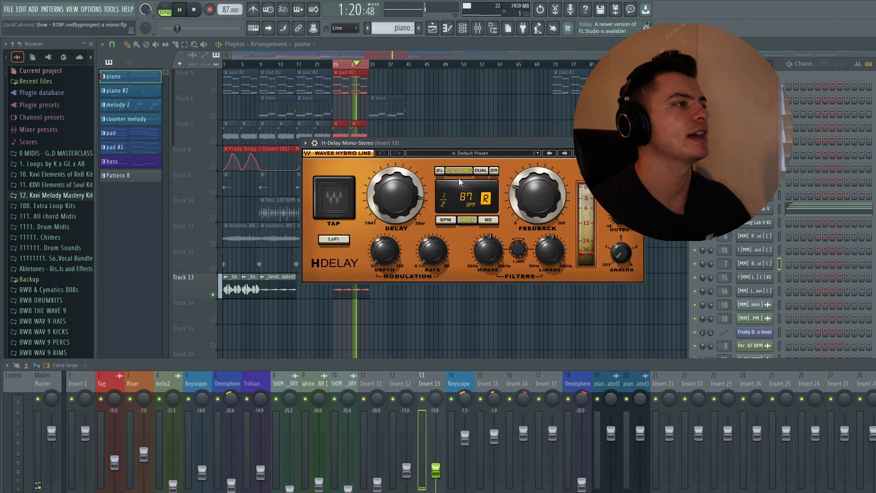
{"action": "left_click", "coordinate": [638, 143]}
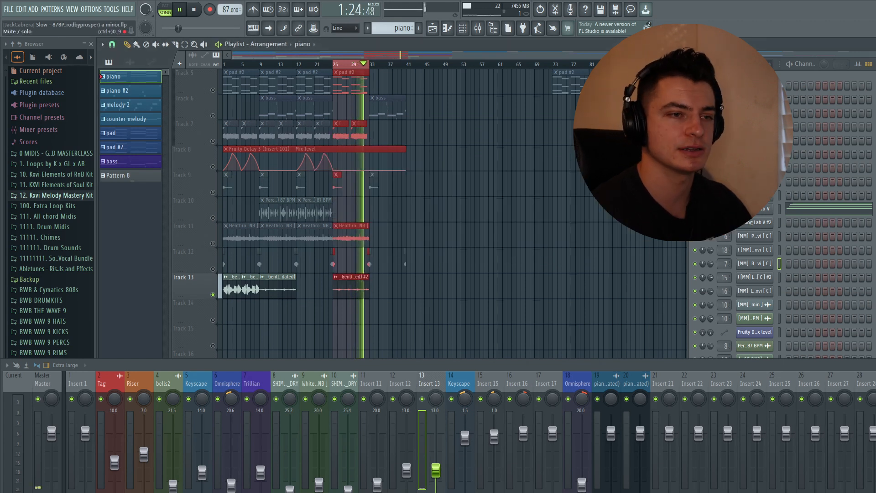
- Inspect the ShaperBox 3 volume curve and Fruity Parametric EQ 2 on insert 13, closing both plugins
{"action": "left_click", "coordinate": [297, 124]}
{"action": "left_click_drag", "start_coordinate": [263, 110], "coordinate": [419, 54]}
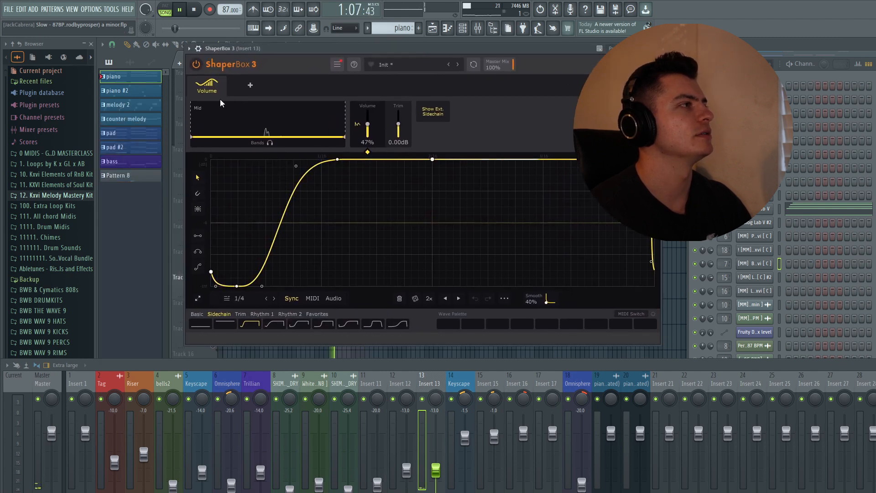
{"action": "mouse_move", "coordinate": [208, 86]}
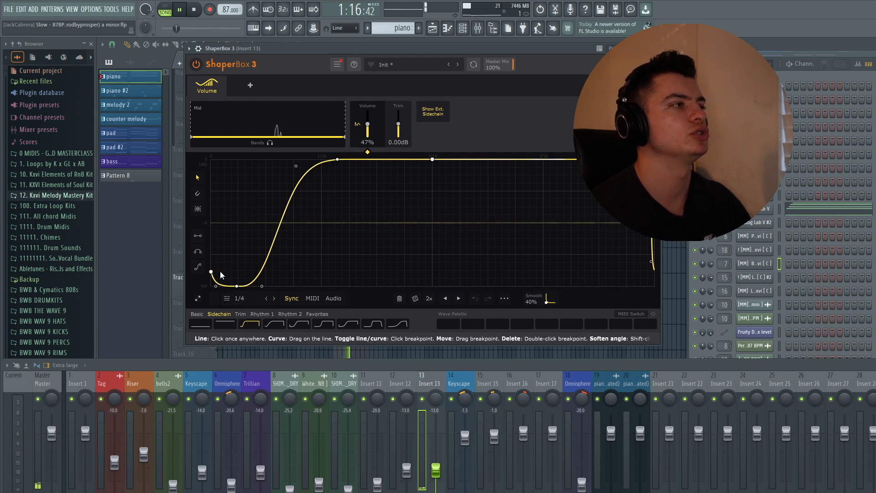
{"action": "left_click", "coordinate": [654, 48]}
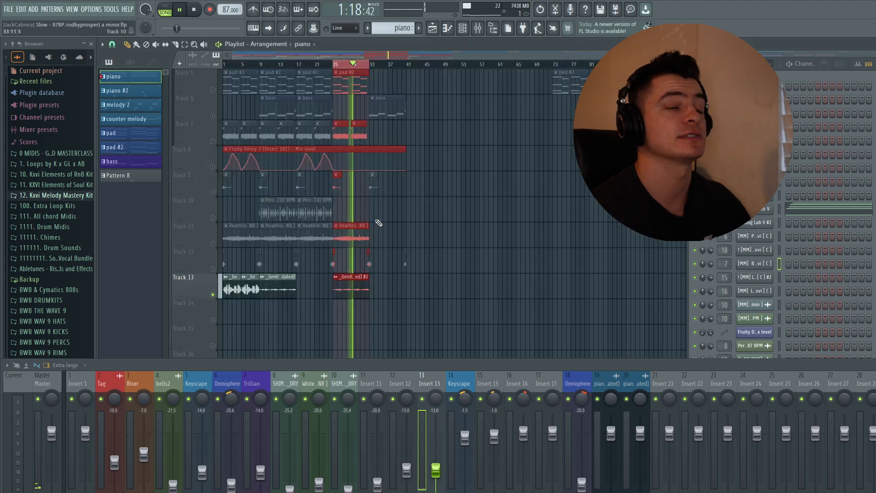
{"action": "key", "text": "space"}
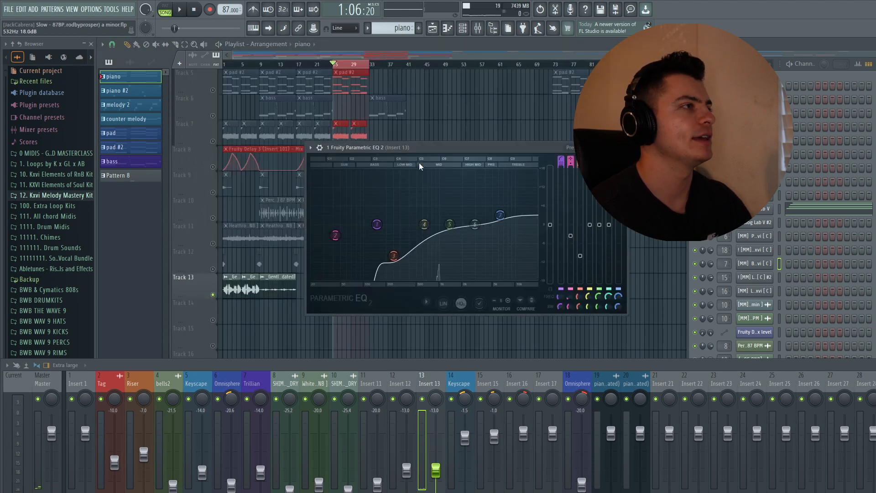
{"action": "left_click_drag", "start_coordinate": [494, 264], "coordinate": [489, 259]}
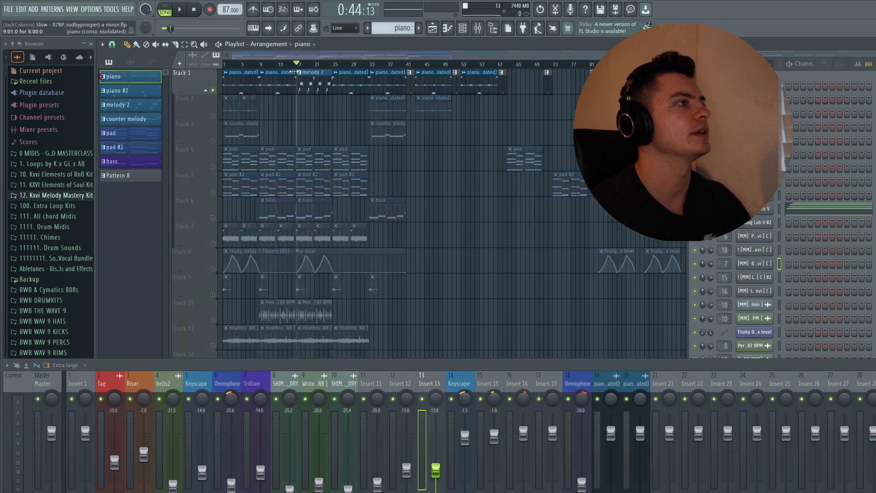
- Play the melody 2 clip on track 1 and inspect insert 16's Fruity Delay 3 and Valhalla VintageVerb, closing each plugin
{"action": "key", "text": "space"}
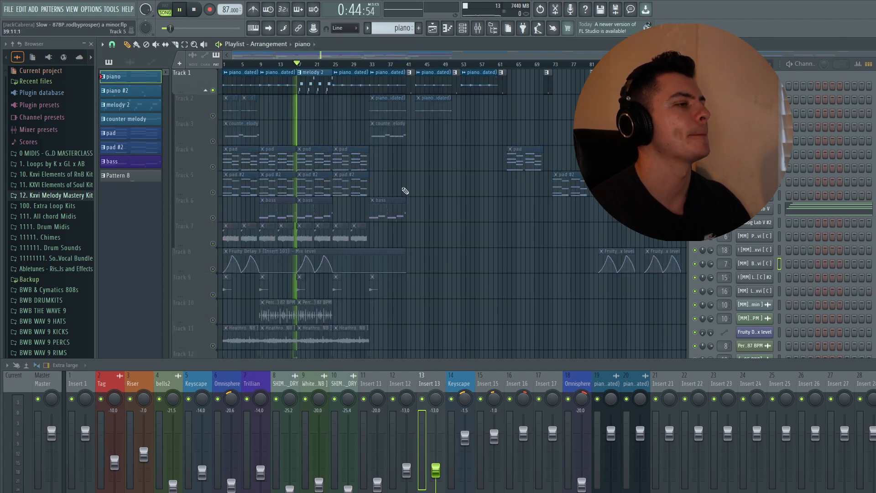
{"action": "left_click", "coordinate": [519, 388]}
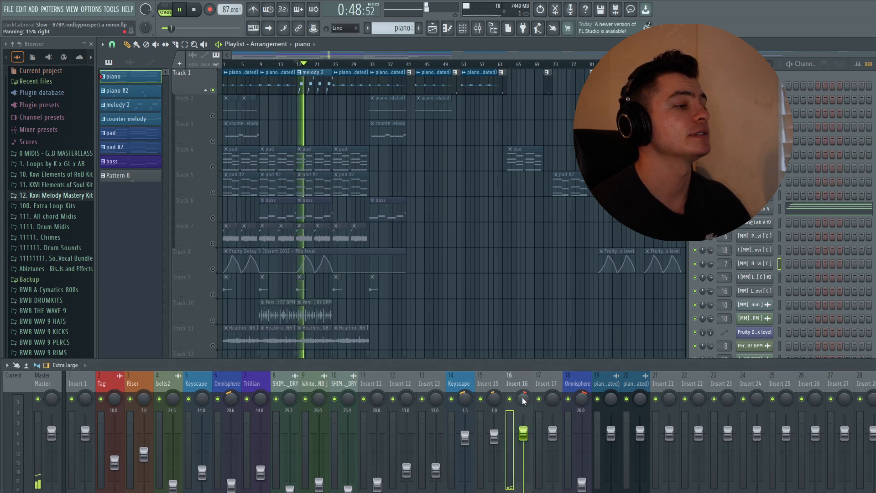
{"action": "left_click", "coordinate": [685, 137]}
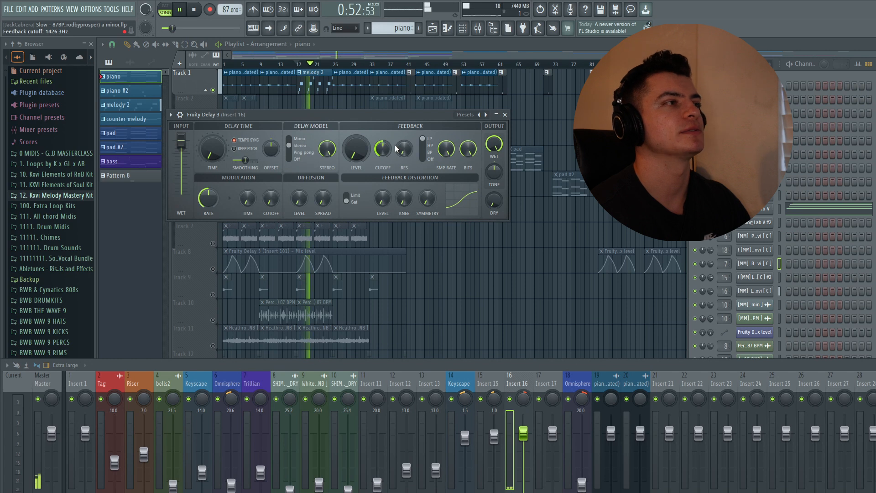
{"action": "left_click", "coordinate": [505, 115]}
{"action": "left_click", "coordinate": [684, 151]}
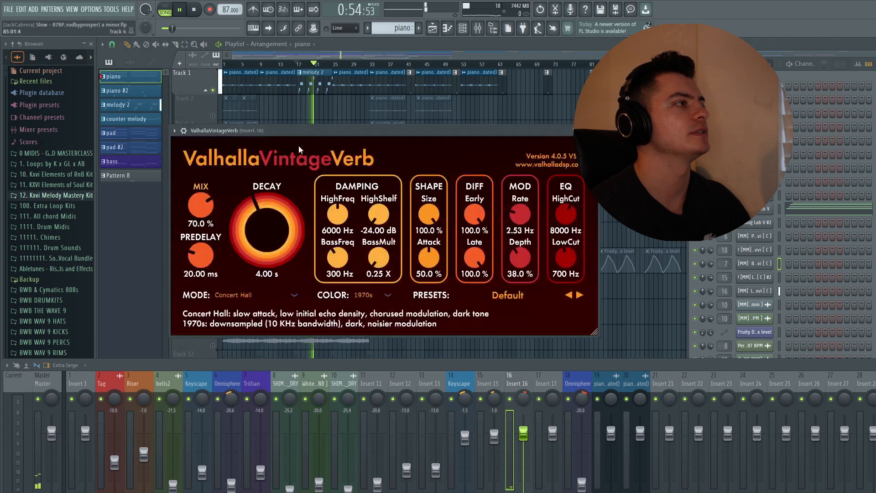
{"action": "left_click", "coordinate": [595, 130]}
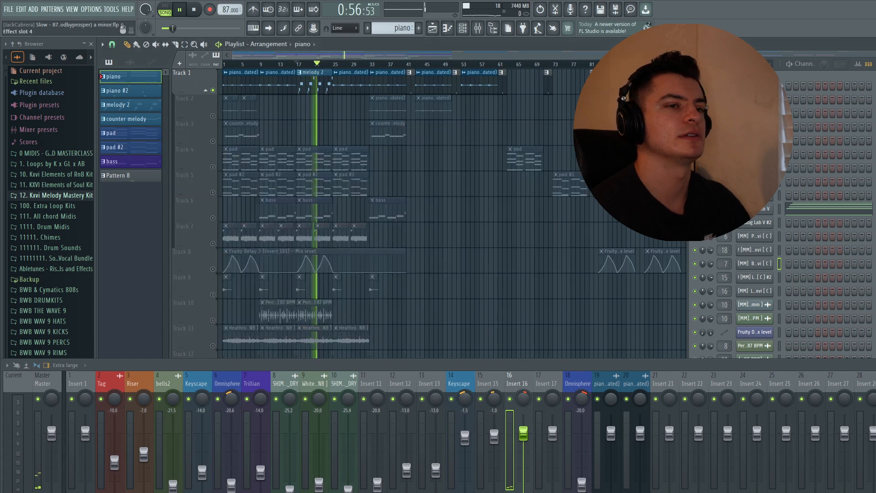
- Inspect the low-end cut in insert 16's Fruity Parametric EQ 2, close the plugin and stop playback
{"action": "left_click", "coordinate": [684, 110]}
{"action": "left_click_drag", "start_coordinate": [401, 150], "coordinate": [389, 134]}
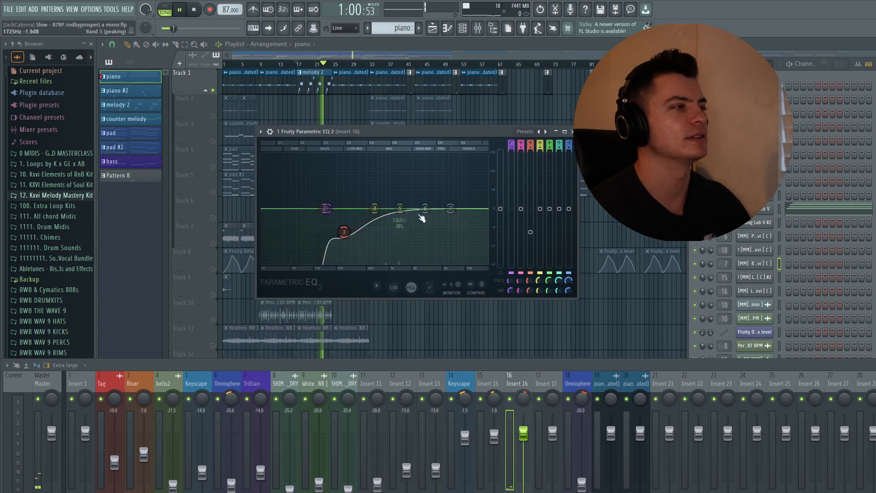
{"action": "left_click", "coordinate": [572, 131]}
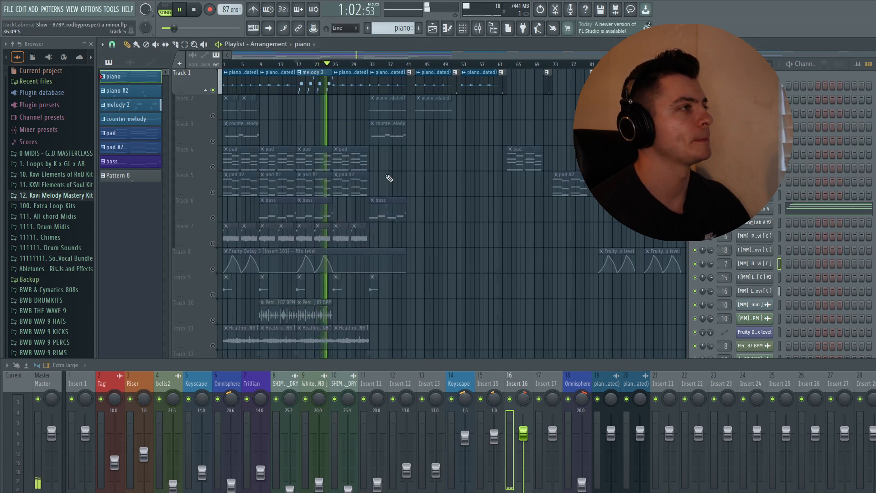
{"action": "key", "text": "space"}
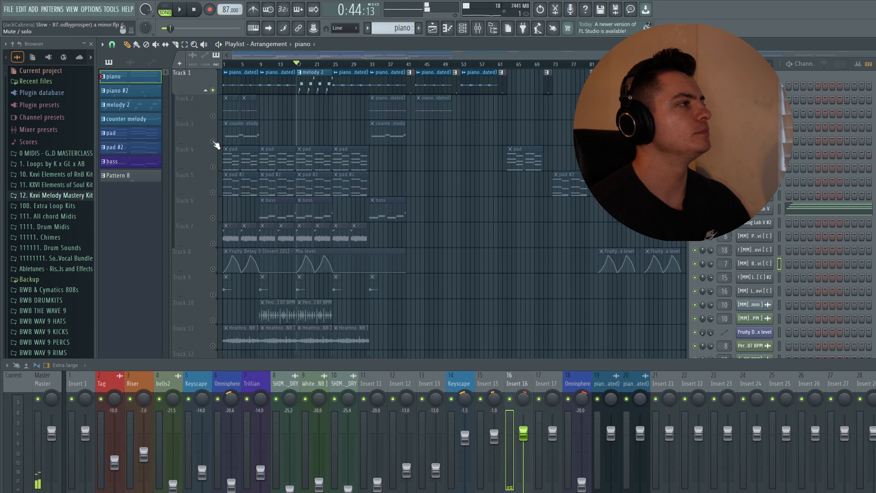
- Unmute all playlist tracks and return the playhead to the start of the arrangement
{"action": "right_click", "coordinate": [213, 141]}
{"action": "right_click", "coordinate": [213, 141]}
{"action": "left_click_drag", "start_coordinate": [299, 65], "coordinate": [179, 111]}
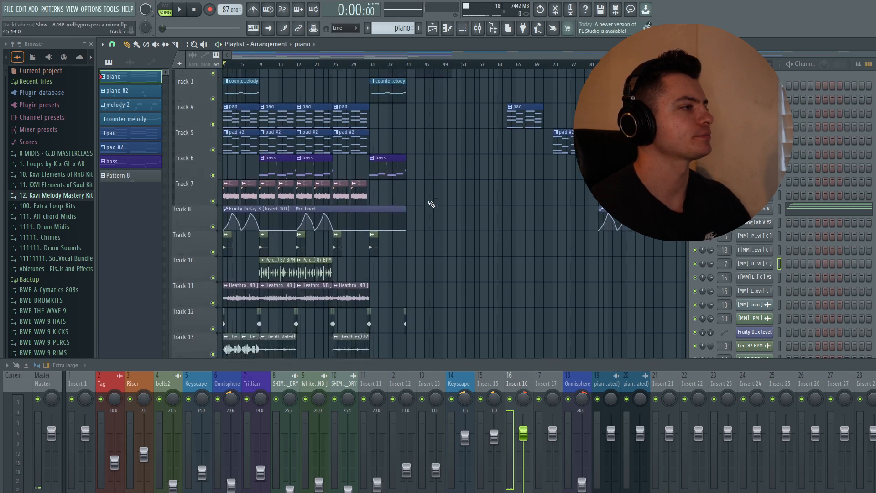
- Hide the mixer and examine the opening piano clips on tracks 1 and 2 in the playlist, clearing their selection
{"action": "key", "text": "F9"}
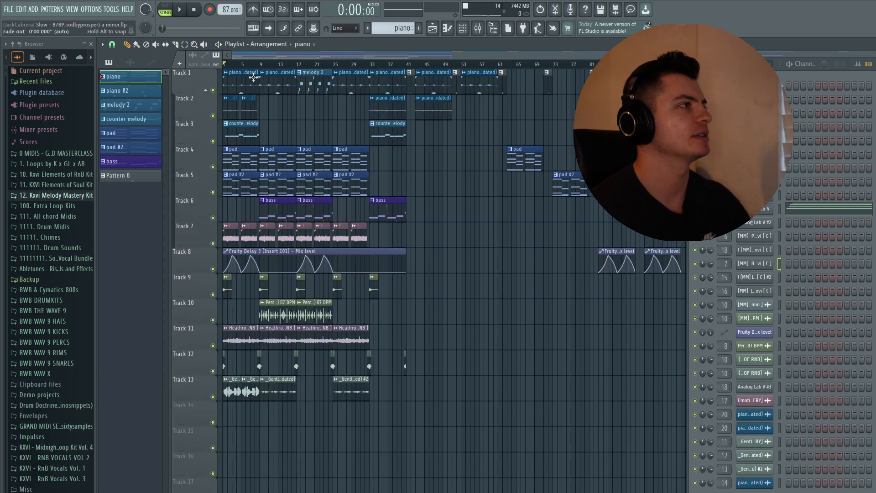
{"action": "left_click_drag", "start_coordinate": [236, 70], "coordinate": [262, 120]}
{"action": "scroll", "coordinate": [256, 107], "scroll_direction": "up", "scroll_amount": 2}
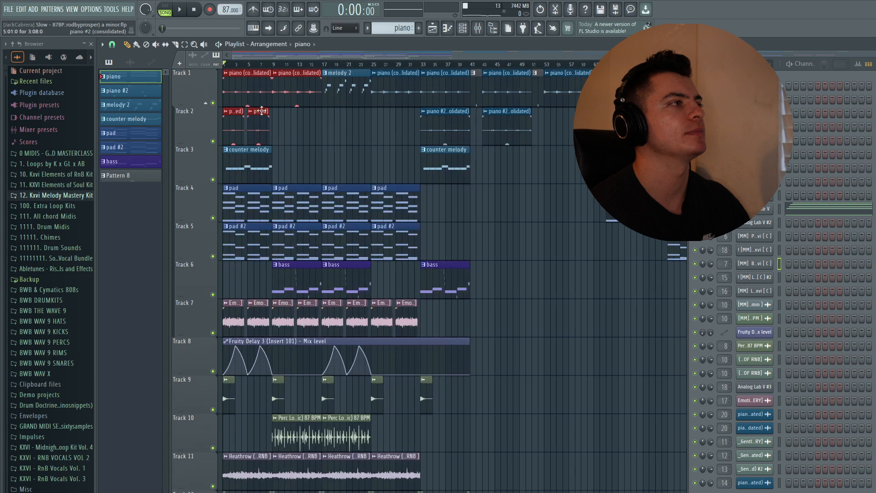
{"action": "right_click", "coordinate": [375, 155]}
{"action": "left_click", "coordinate": [377, 159]}
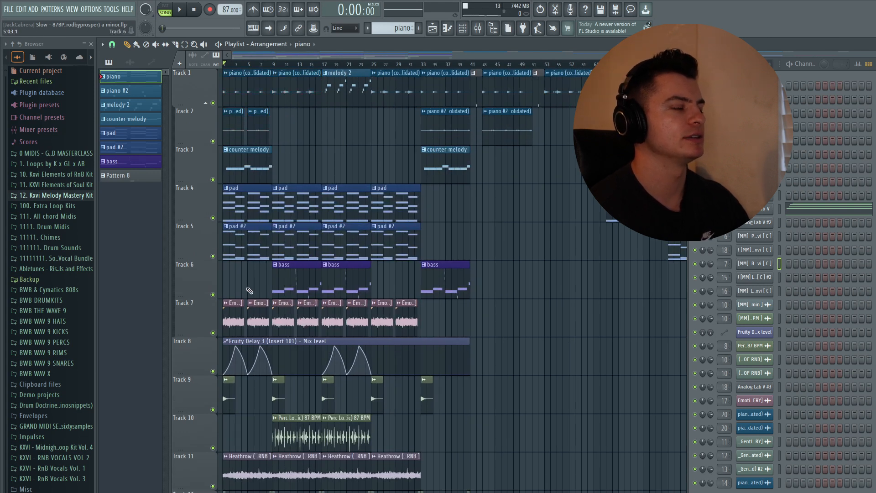
- Solo track 7's Emotional Pedal Phrase clips, restore all tracks, and examine the opening section of the arrangement
{"action": "right_click", "coordinate": [213, 333]}
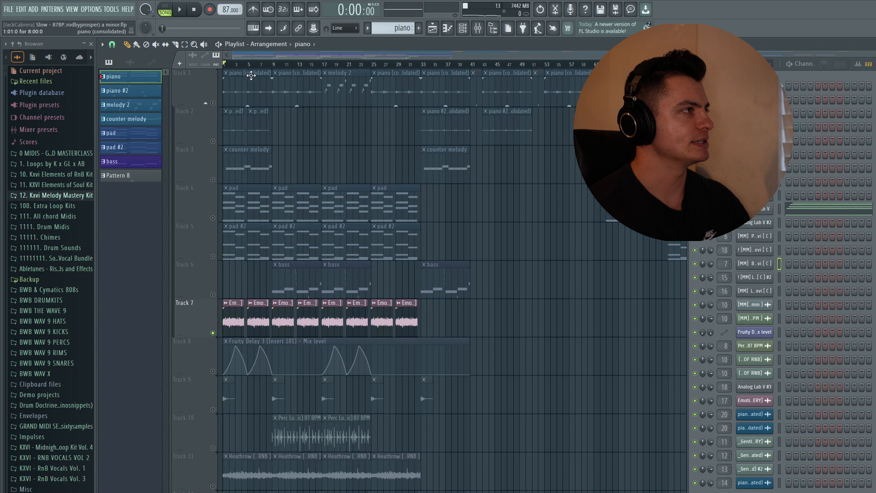
{"action": "left_click", "coordinate": [241, 65]}
{"action": "scroll", "coordinate": [322, 65], "scroll_direction": "up", "scroll_amount": 5}
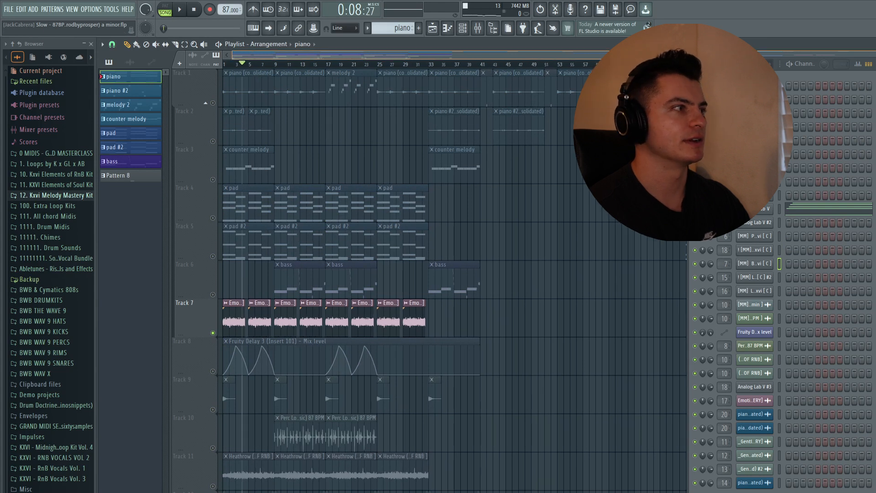
{"action": "left_click_drag", "start_coordinate": [311, 64], "coordinate": [320, 69]}
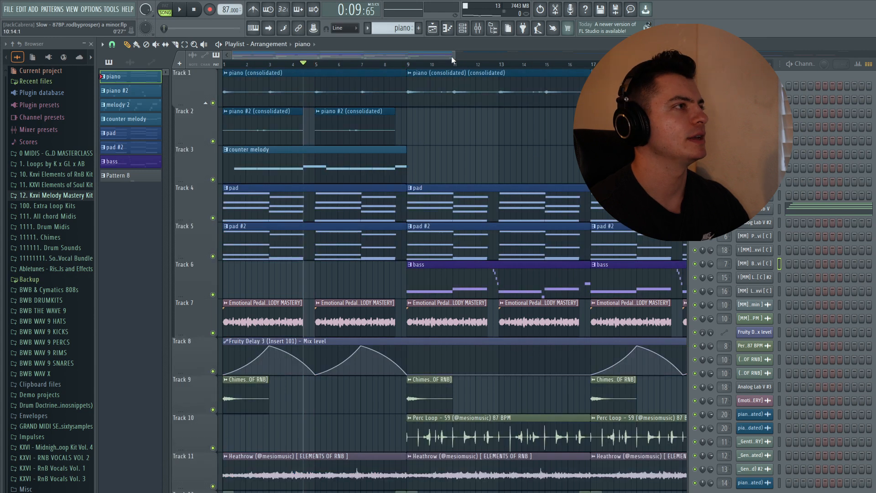
{"action": "left_click_drag", "start_coordinate": [451, 55], "coordinate": [684, 56]}
- Highlight bars 9 to 17 across all tracks to review the second section's clips, and clear the selection
{"action": "left_click", "coordinate": [224, 65]}
{"action": "left_click_drag", "start_coordinate": [283, 66], "coordinate": [338, 70]}
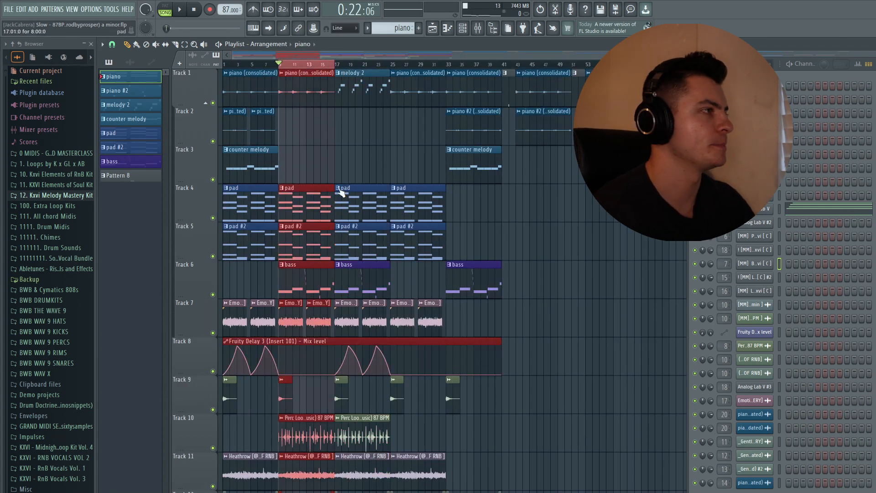
{"action": "key", "text": "ctrl+d"}
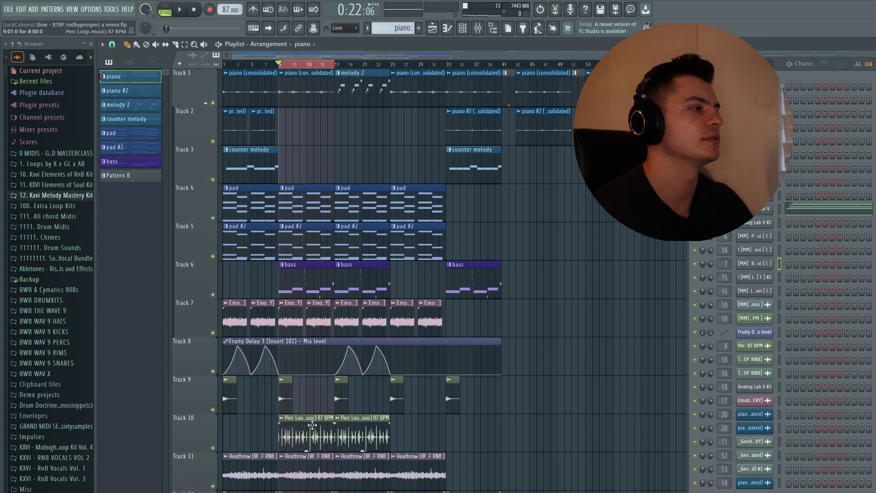
- Review the third section from bar 17 to 25, highlighting all its clips and its pad, pad #2 and bass clips, and clear the selection
{"action": "left_click_drag", "start_coordinate": [335, 64], "coordinate": [391, 64]}
{"action": "left_click_drag", "start_coordinate": [280, 144], "coordinate": [220, 70]}
{"action": "key", "text": "ctrl+d"}
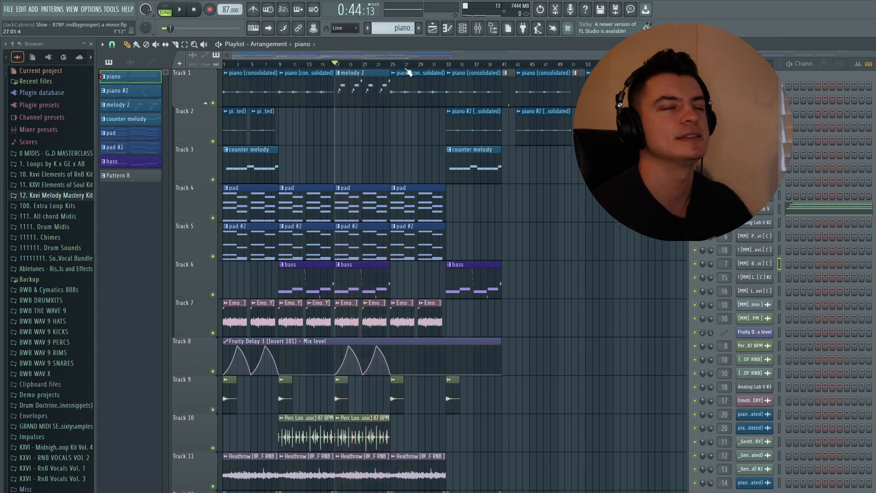
{"action": "left_click_drag", "start_coordinate": [338, 64], "coordinate": [388, 65]}
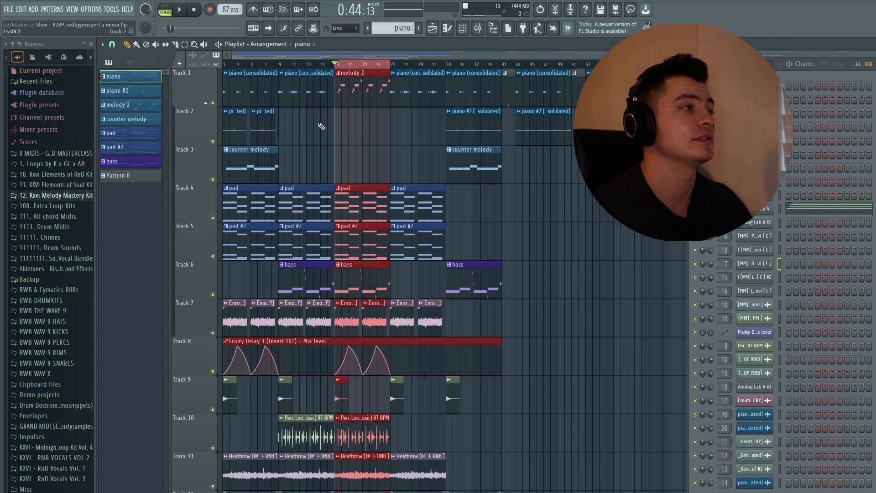
{"action": "key", "text": "ctrl+d"}
{"action": "key", "text": "ctrl+d"}
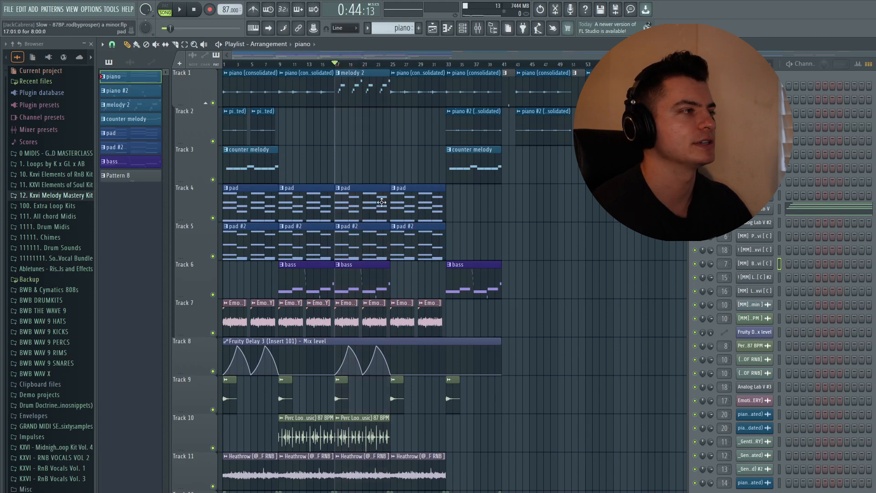
{"action": "left_click_drag", "start_coordinate": [375, 175], "coordinate": [358, 292]}
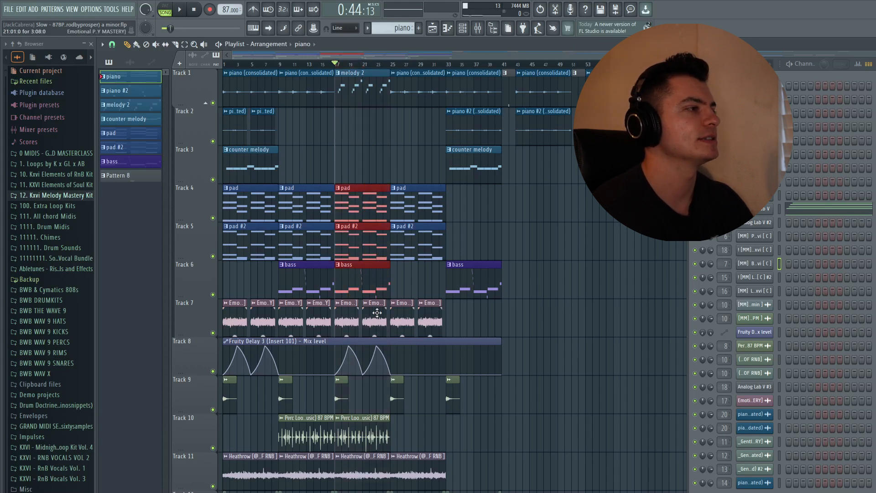
{"action": "left_click", "coordinate": [365, 285]}
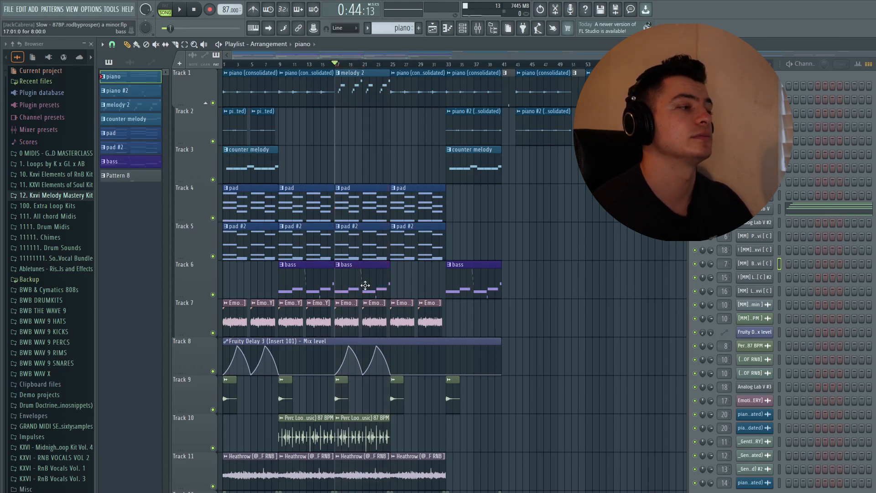
- Highlight bars 25 to 33 across all tracks to review the fourth section's clips, and clear the selection
{"action": "left_click_drag", "start_coordinate": [394, 63], "coordinate": [447, 67]}
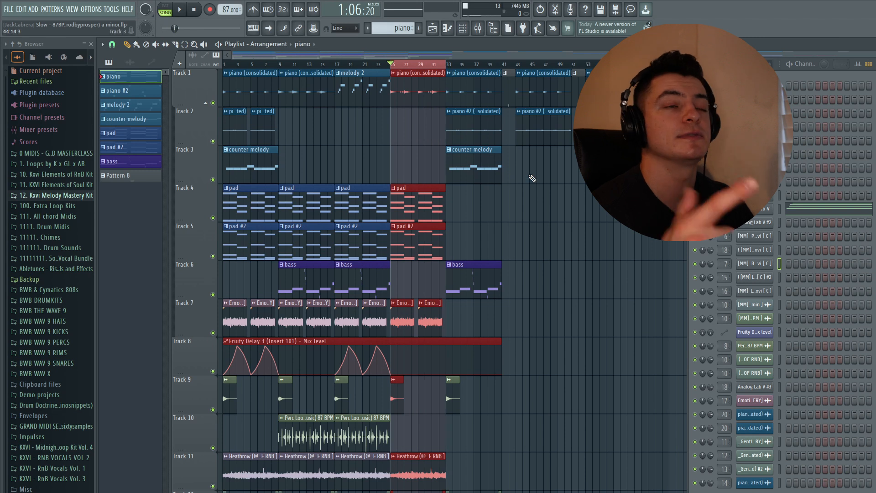
{"action": "left_click", "coordinate": [434, 173]}
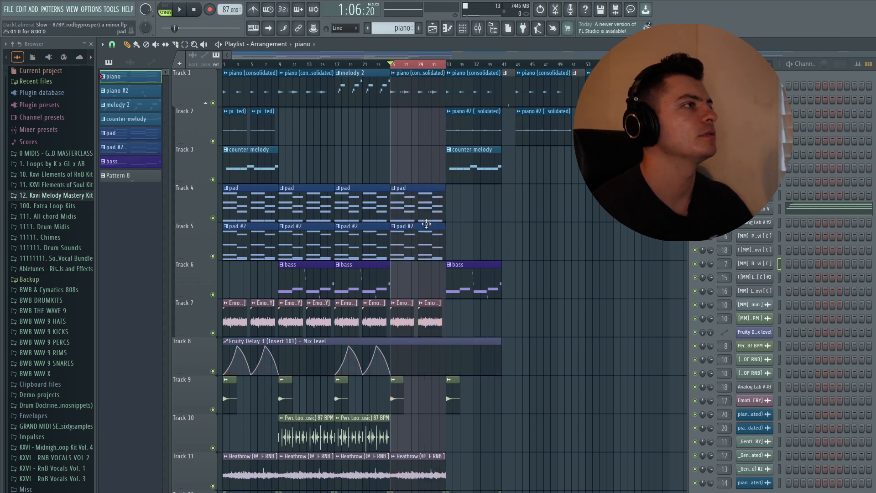
{"action": "key", "text": "ctrl+d"}
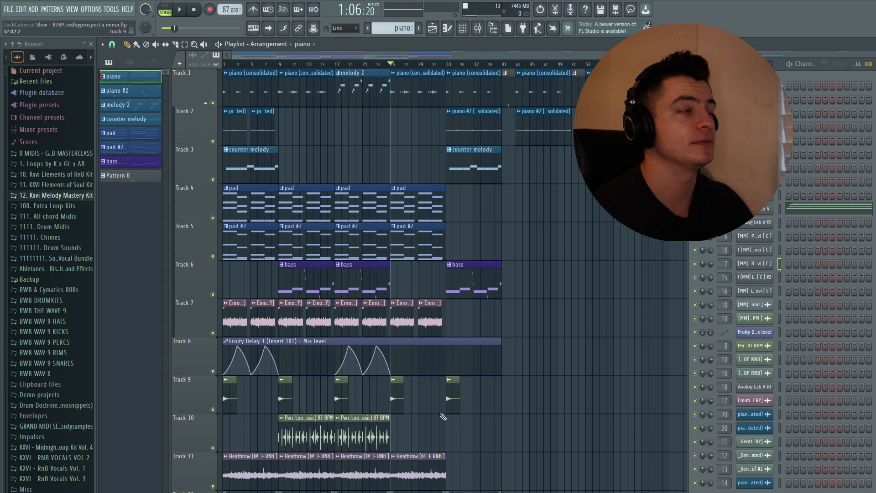
- Highlight bars 33 to 41 to review the final section, compare it with the opening piano #2 clips on track 2, and clear the selections
{"action": "left_click_drag", "start_coordinate": [462, 313], "coordinate": [501, 66]}
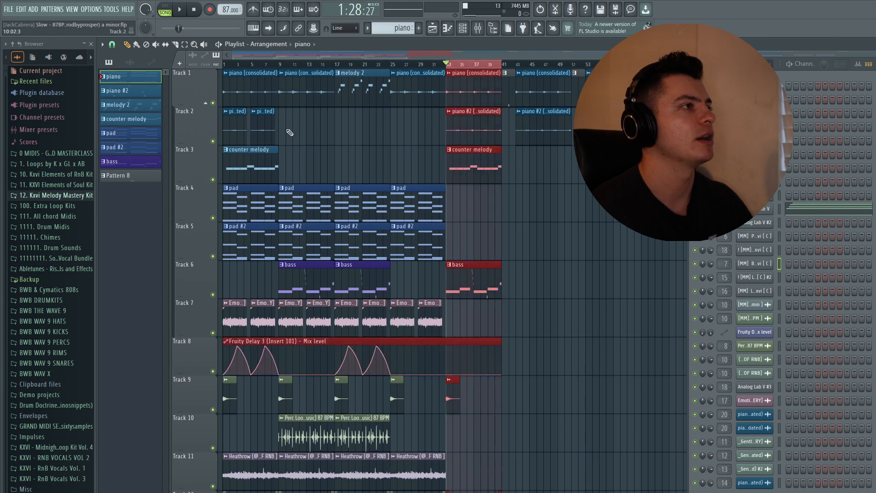
{"action": "key", "text": "ctrl+d"}
{"action": "left_click_drag", "start_coordinate": [258, 119], "coordinate": [238, 127]}
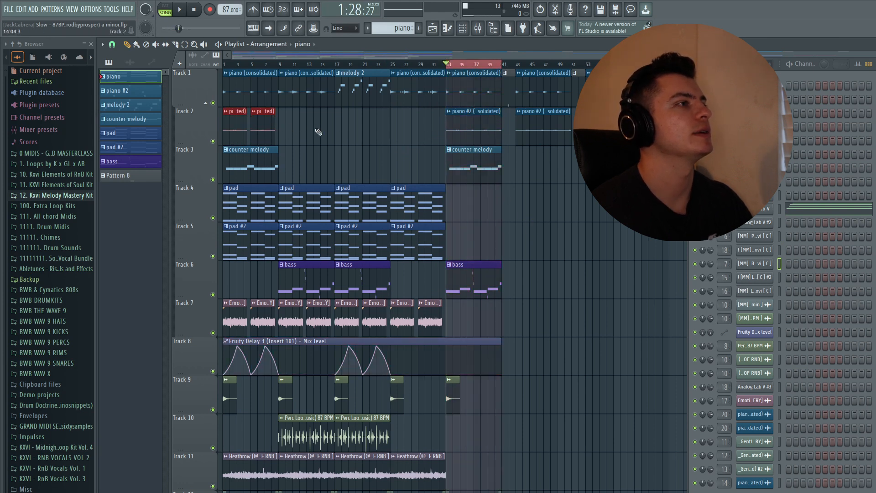
{"action": "key", "text": "ctrl+d"}
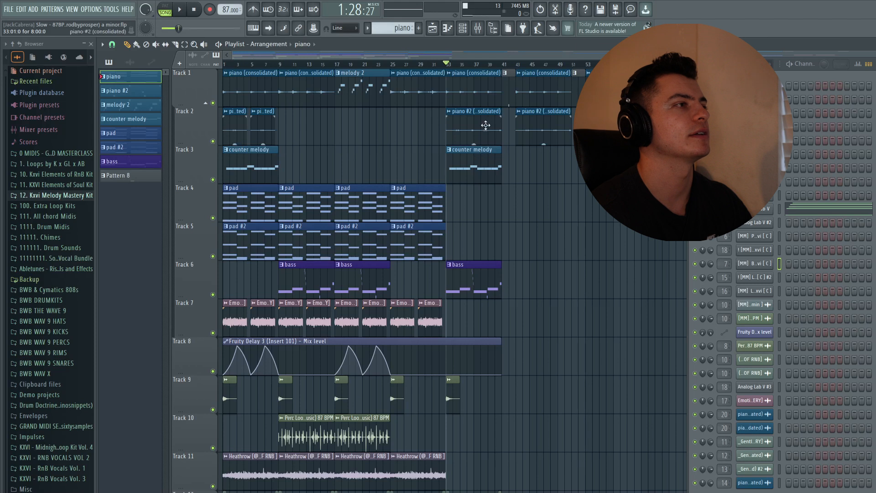
- Look over the lower tracks, return the playhead to the start, and highlight the track 9 chimes and track 12 clips as section transitions
{"action": "scroll", "coordinate": [547, 323], "scroll_direction": "down", "scroll_amount": 3}
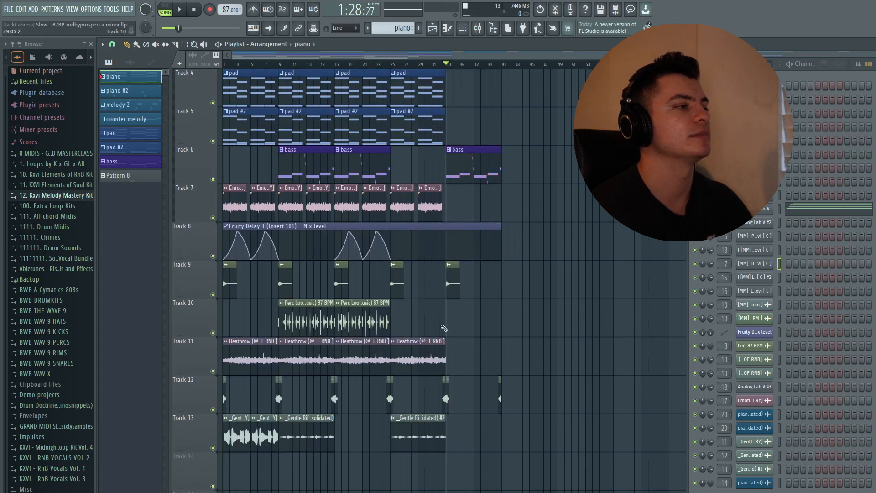
{"action": "scroll", "coordinate": [539, 279], "scroll_direction": "up", "scroll_amount": 3}
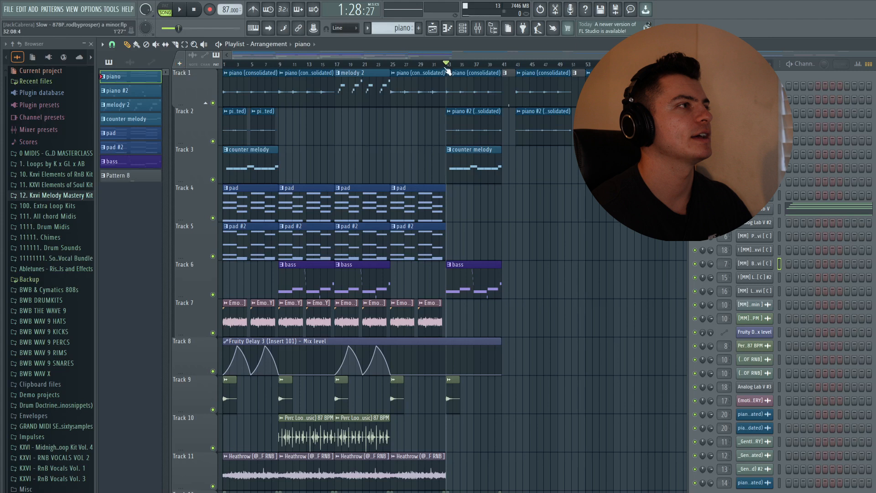
{"action": "key", "text": "space"}
{"action": "left_click_drag", "start_coordinate": [482, 394], "coordinate": [225, 395]}
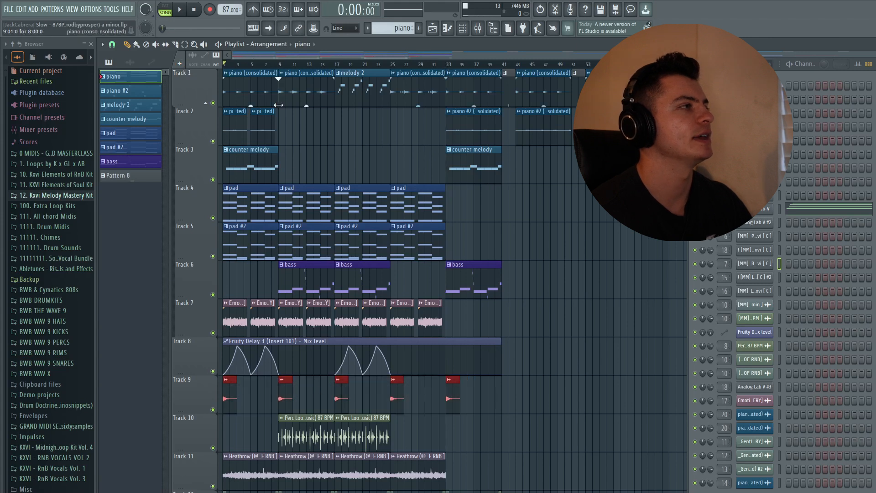
{"action": "left_click_drag", "start_coordinate": [527, 491], "coordinate": [223, 492]}
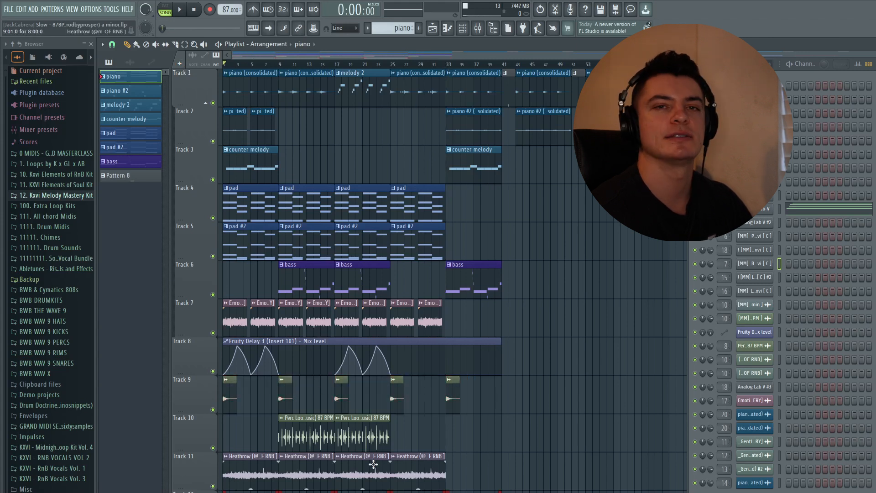
{"action": "scroll", "coordinate": [393, 216], "scroll_direction": "up", "scroll_amount": 5}
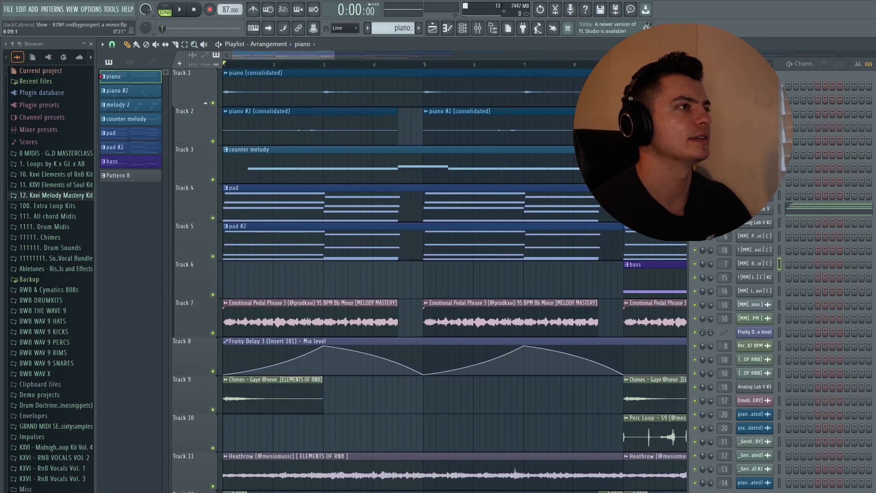
{"action": "scroll", "coordinate": [455, 274], "scroll_direction": "down", "scroll_amount": 5}
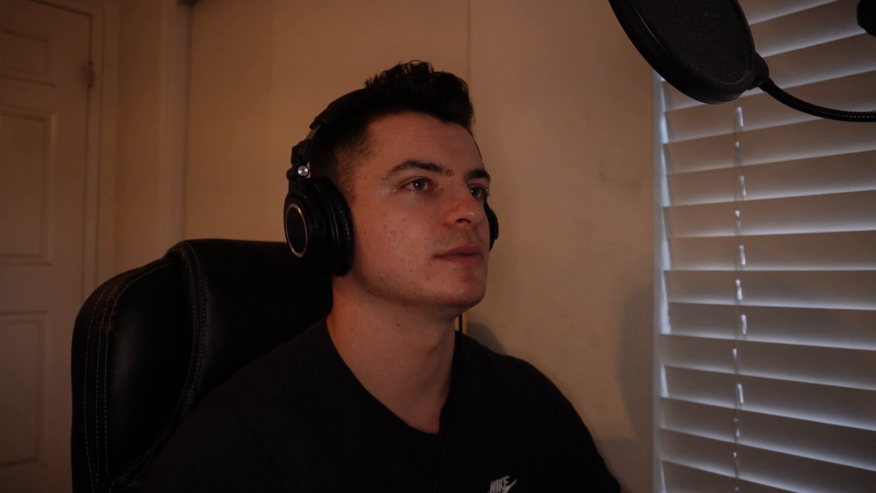